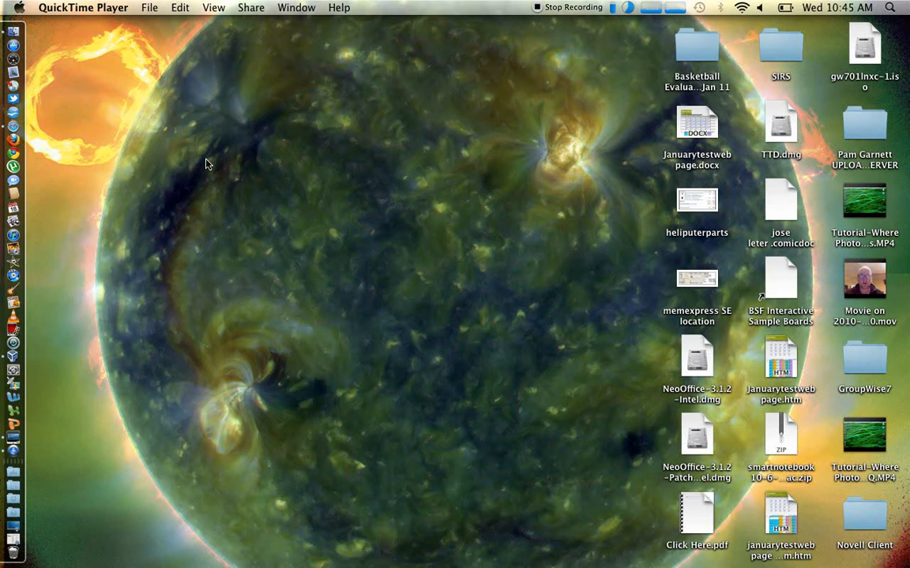
{"action": "left_click", "coordinate": [12, 126]}
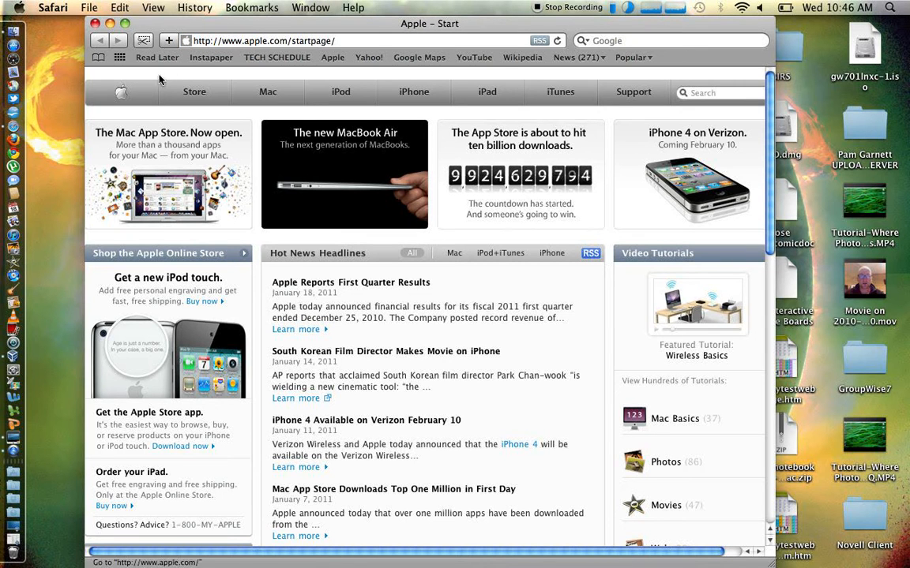
{"action": "left_click", "coordinate": [247, 43]}
{"action": "type", "text": "www.dropbox.com/"}
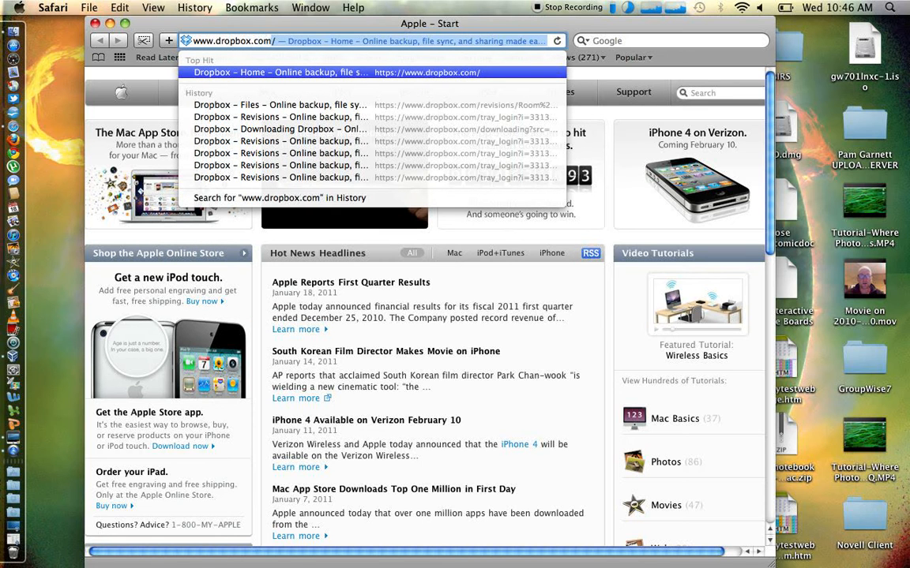
{"action": "key", "text": "Return"}
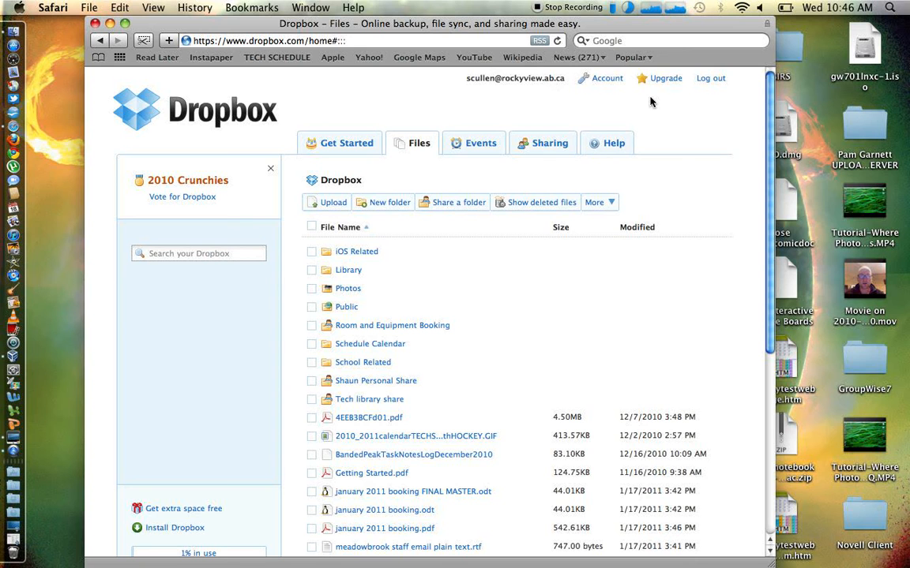
{"action": "left_click", "coordinate": [708, 81]}
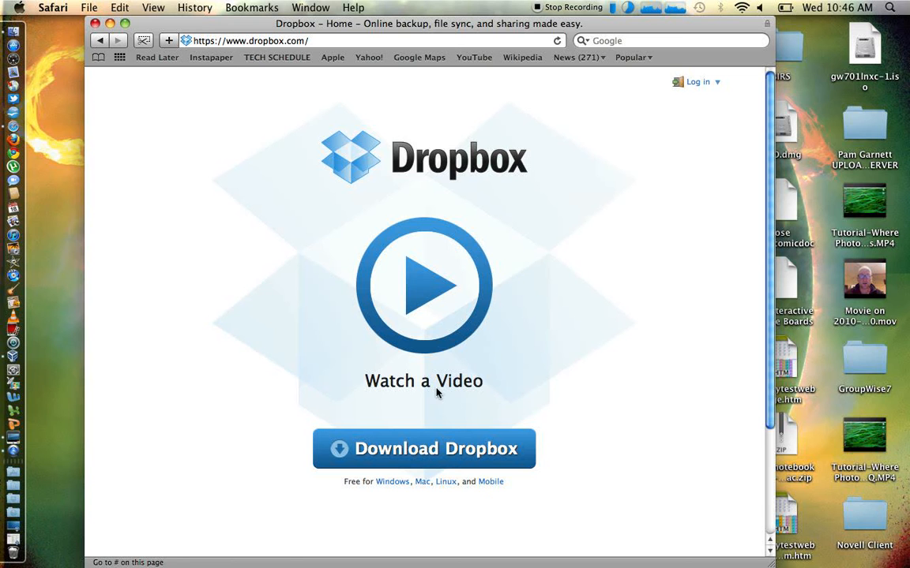
- Download the Dropbox installer and copy Dropbox into the Applications folder, replacing the older version
{"action": "left_click", "coordinate": [424, 449]}
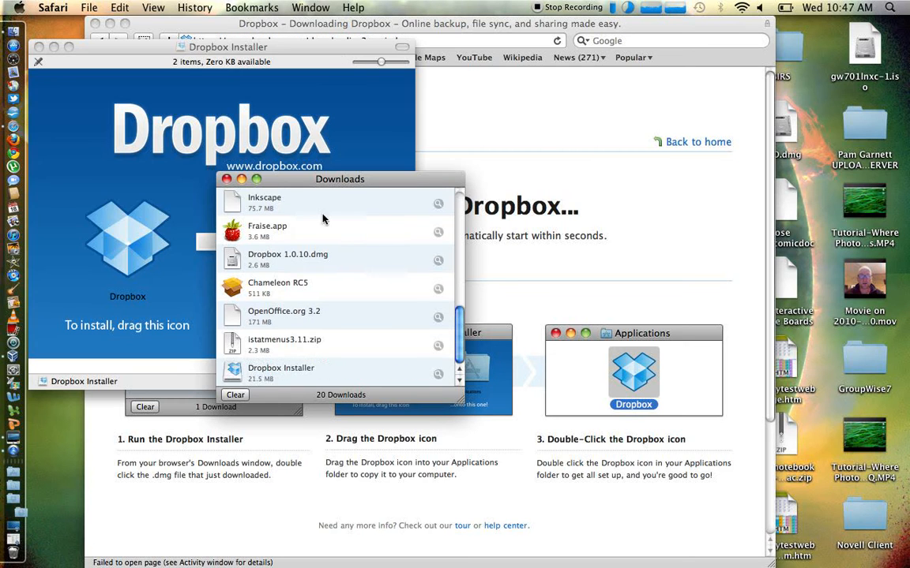
{"action": "left_click_drag", "start_coordinate": [291, 179], "coordinate": [548, 100]}
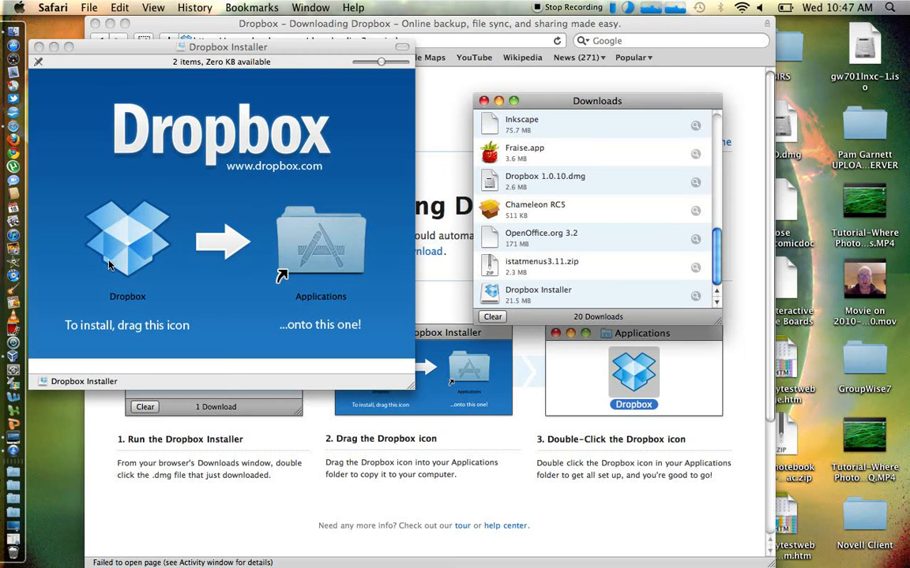
{"action": "left_click_drag", "start_coordinate": [114, 259], "coordinate": [304, 244]}
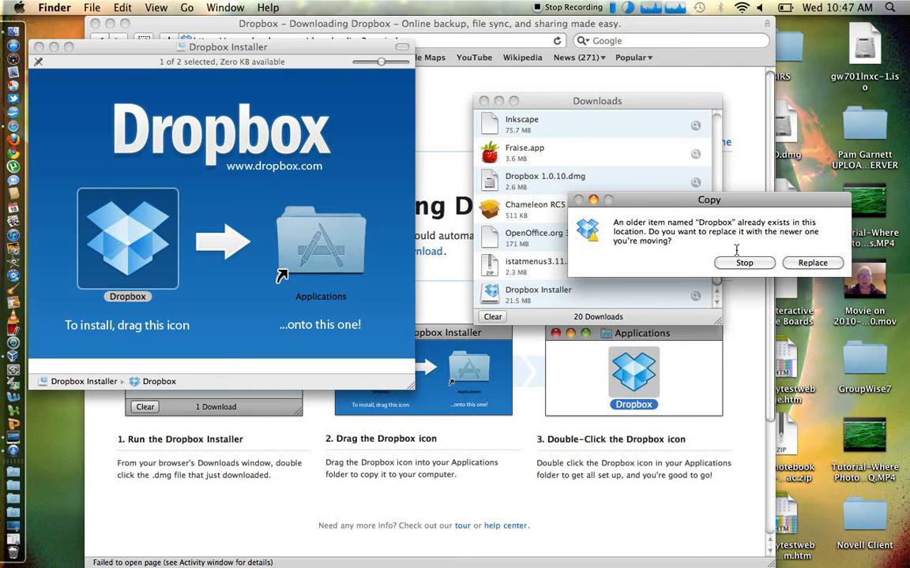
{"action": "left_click_drag", "start_coordinate": [733, 210], "coordinate": [581, 168]}
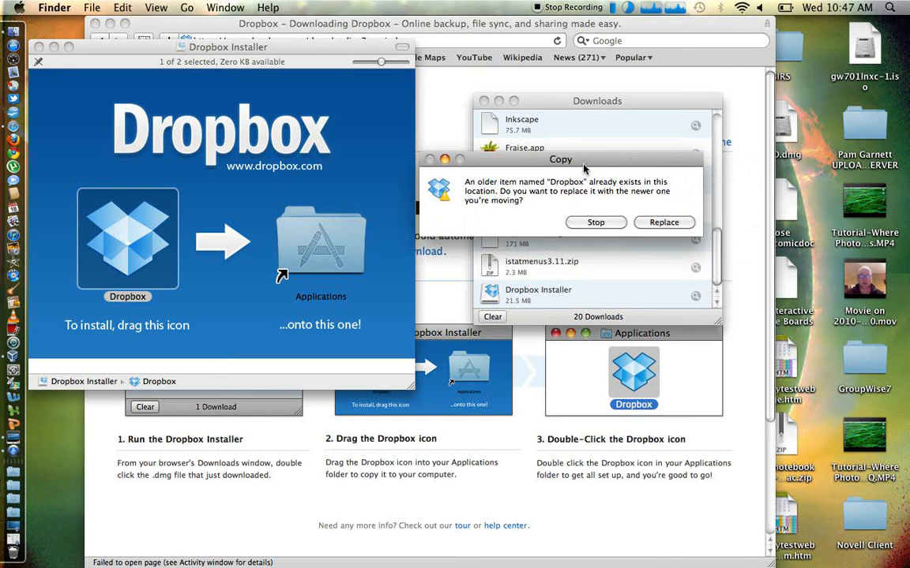
{"action": "left_click", "coordinate": [662, 224]}
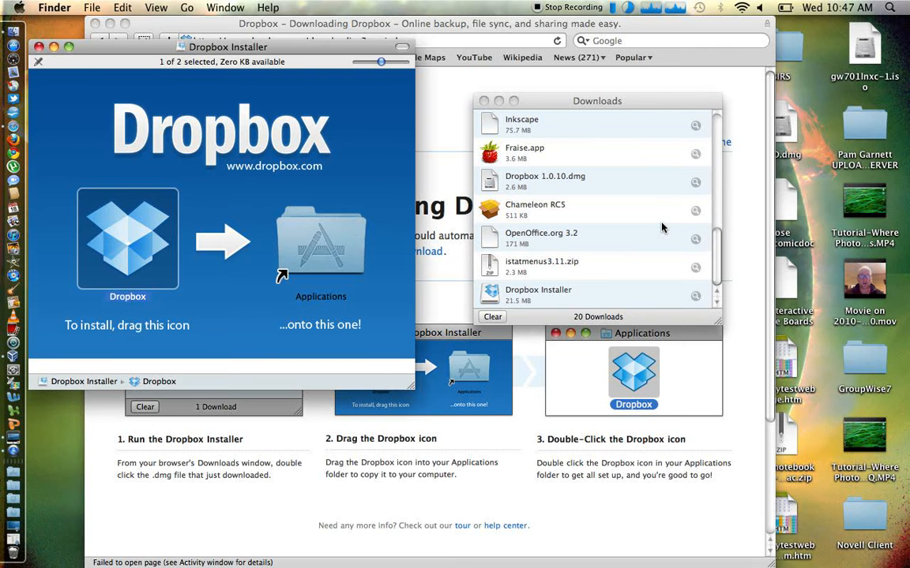
- Close the installer, Downloads and Safari windows, and eject the Dropbox Installer disk in Finder
{"action": "left_click", "coordinate": [38, 47]}
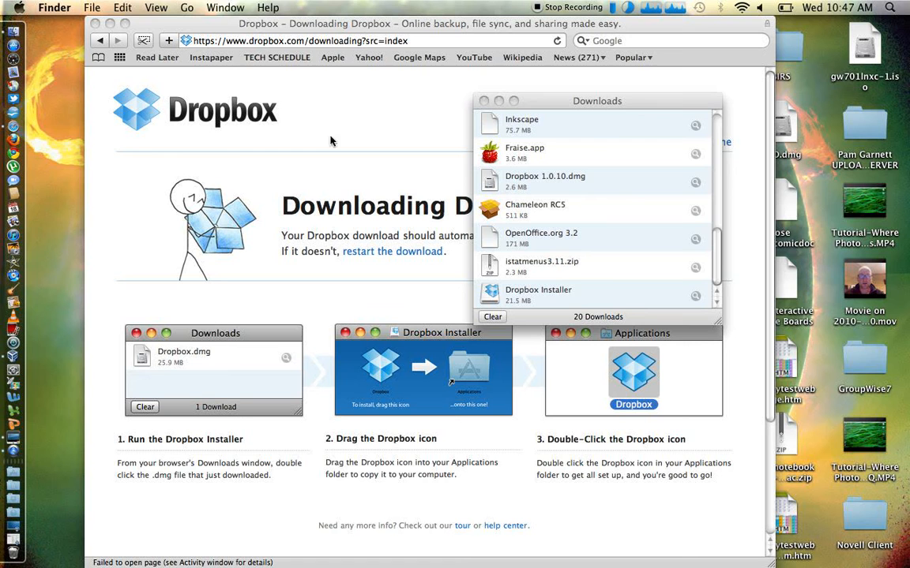
{"action": "left_click", "coordinate": [483, 101]}
{"action": "left_click", "coordinate": [95, 24]}
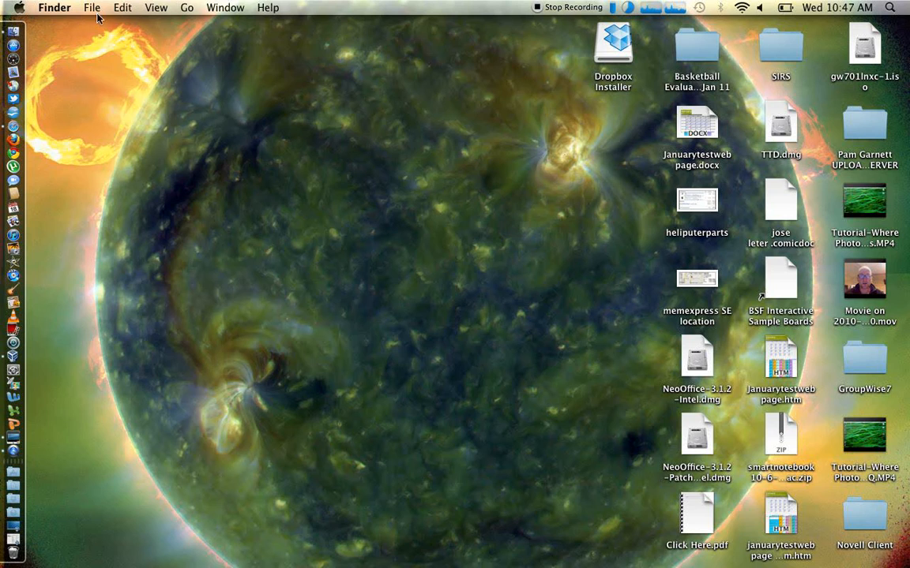
{"action": "left_click", "coordinate": [12, 32]}
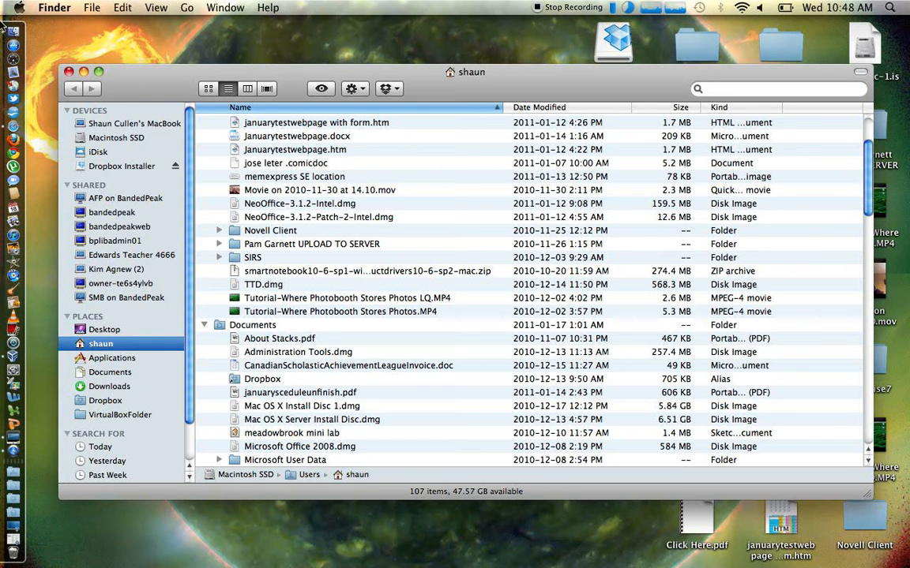
{"action": "left_click", "coordinate": [174, 169]}
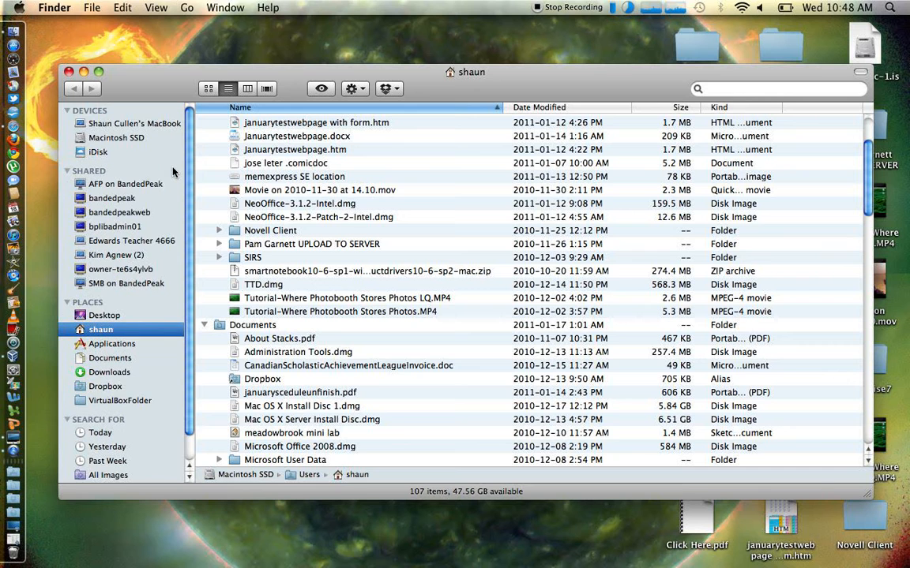
- Launch Dropbox from the Applications folder and allow the downloaded application to open
{"action": "left_click", "coordinate": [114, 345]}
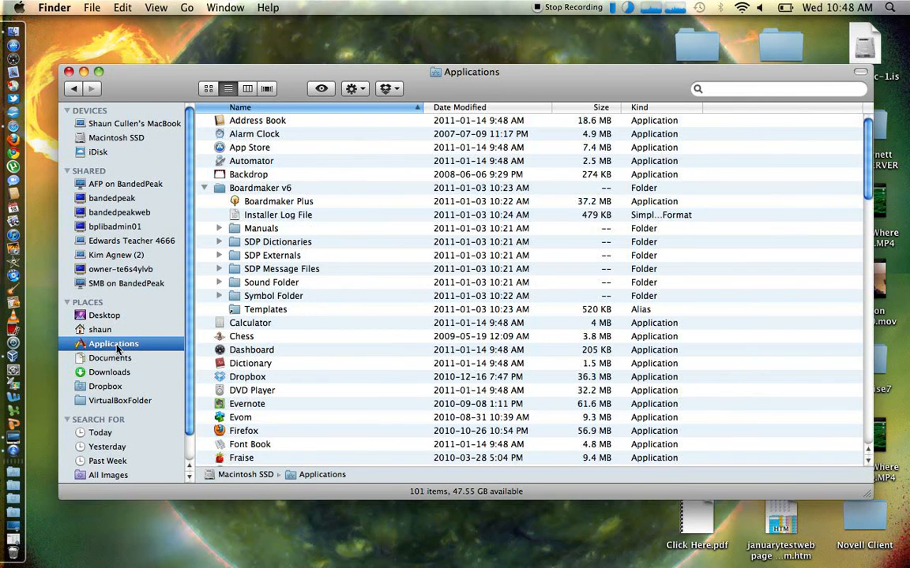
{"action": "left_click", "coordinate": [204, 188]}
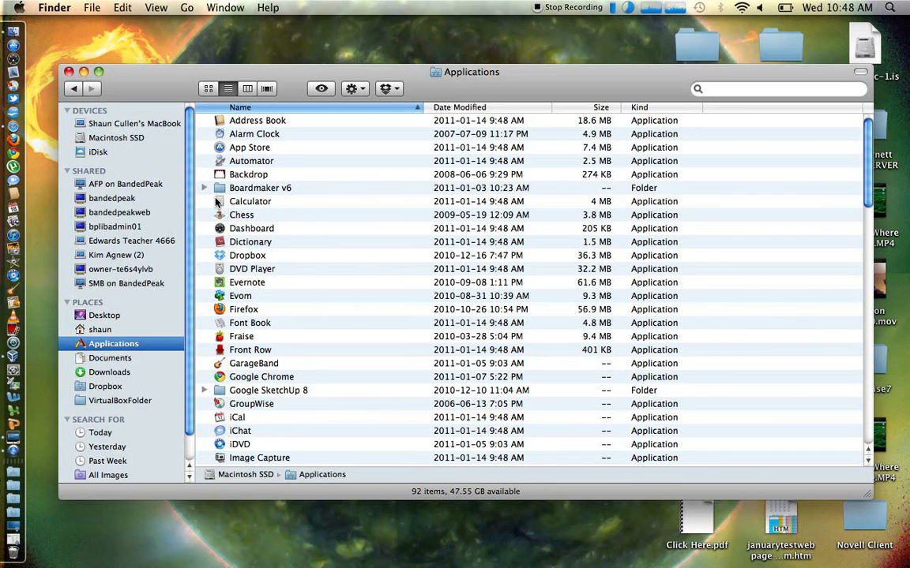
{"action": "double_click", "coordinate": [234, 257]}
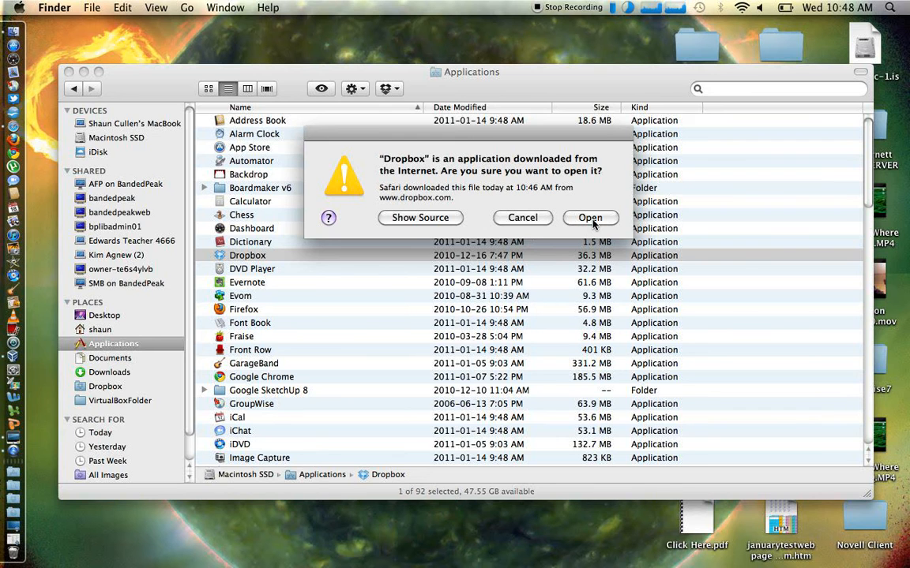
{"action": "left_click", "coordinate": [592, 218]}
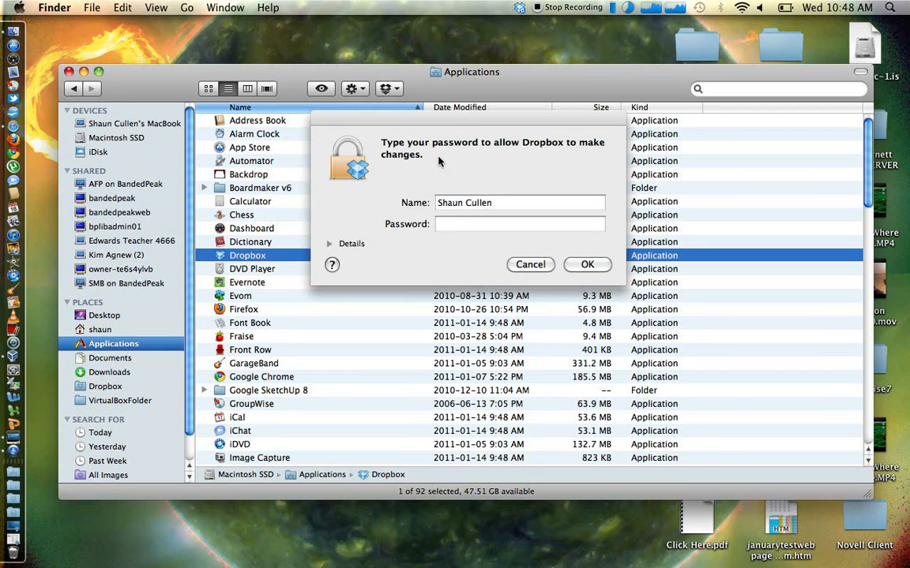
- Enter the computer account password to authorize Dropbox to make changes
{"action": "left_click", "coordinate": [442, 225]}
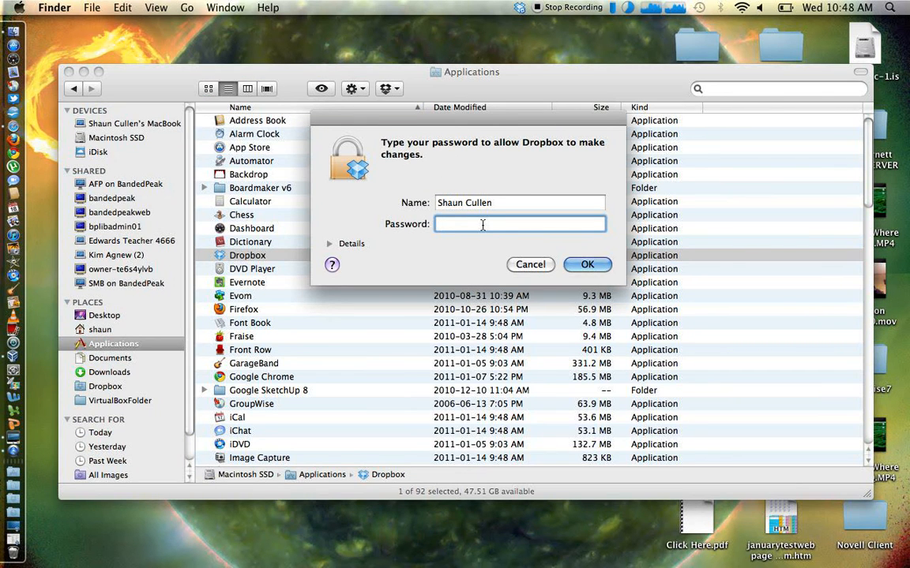
{"action": "type", "text": "•••••••••"}
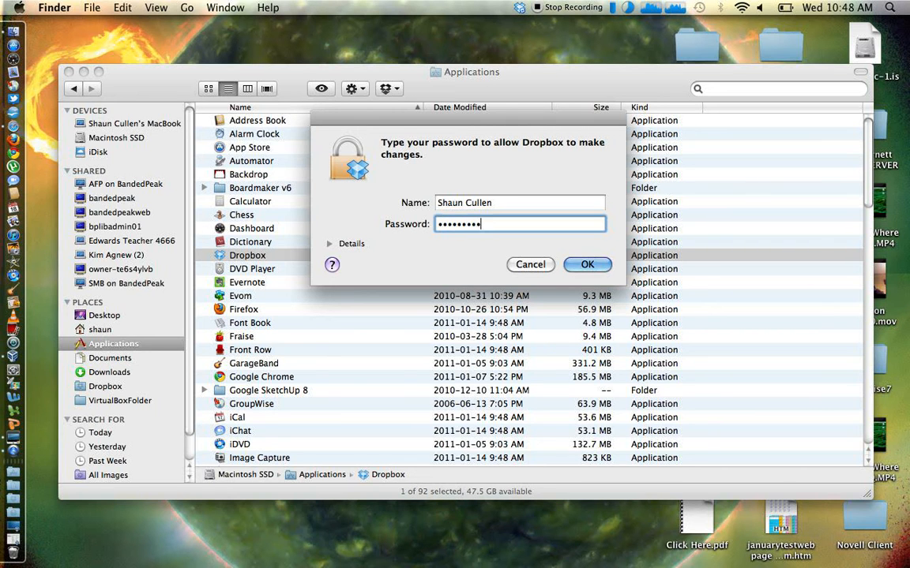
{"action": "key", "text": "Return"}
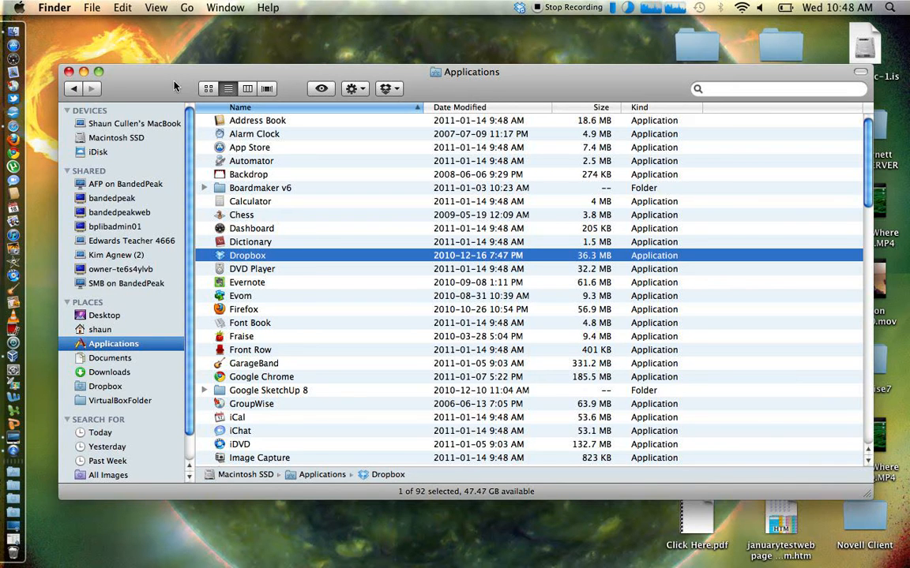
- Review the General, Account, Bandwidth, Proxies and Advanced settings in the Dropbox preferences, and close them
{"action": "left_click", "coordinate": [518, 9]}
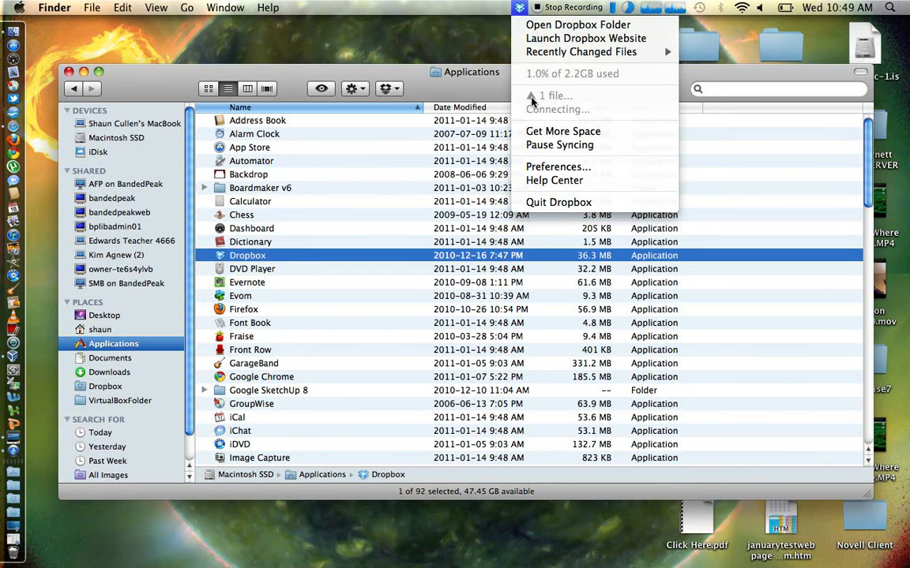
{"action": "left_click", "coordinate": [533, 166]}
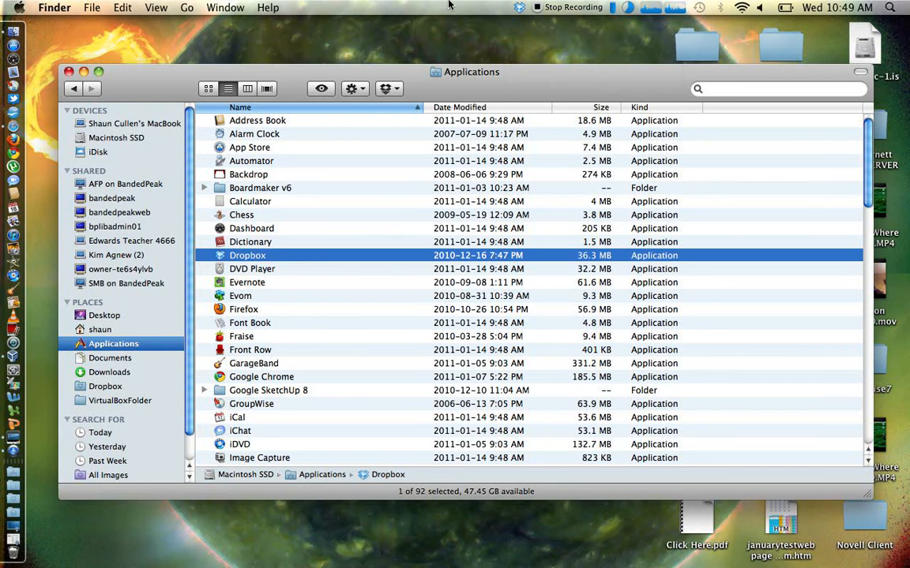
{"action": "left_click", "coordinate": [519, 7]}
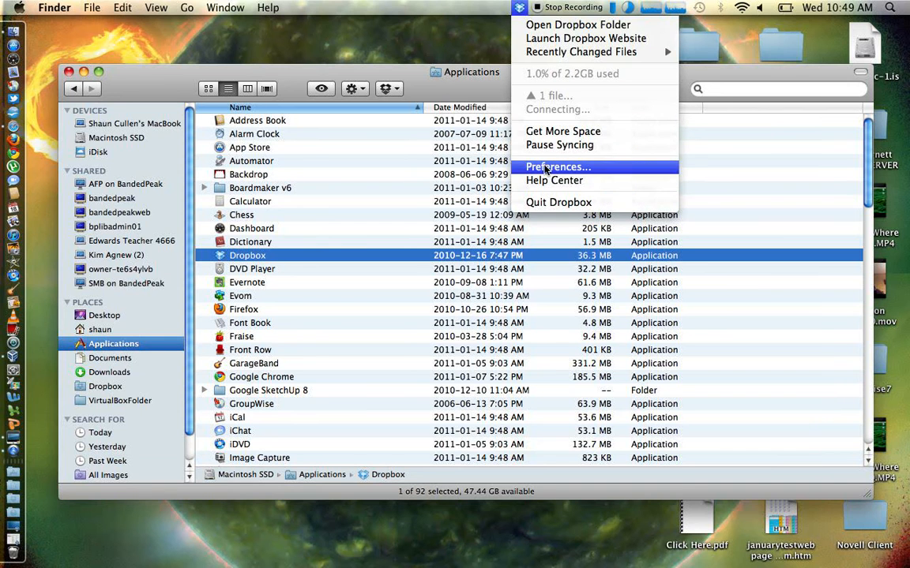
{"action": "left_click", "coordinate": [543, 167]}
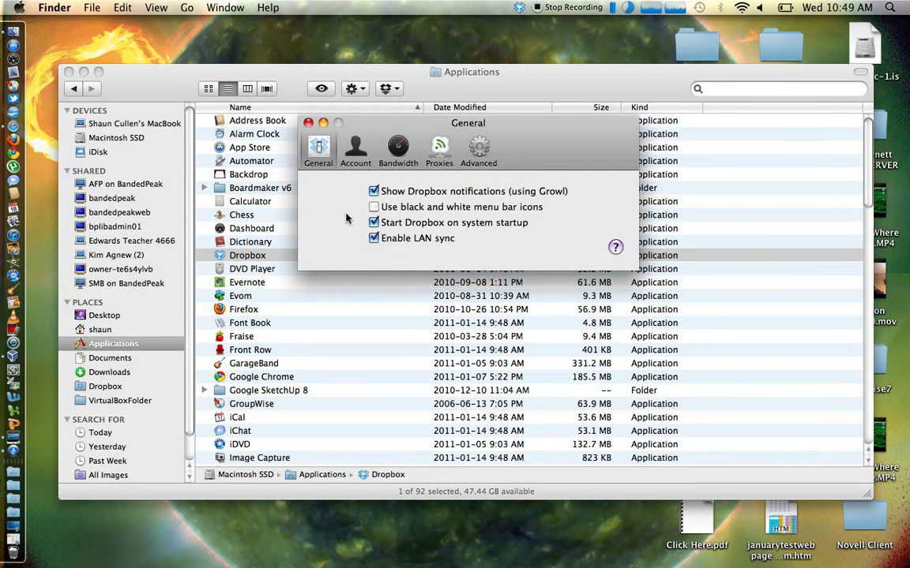
{"action": "left_click", "coordinate": [354, 158]}
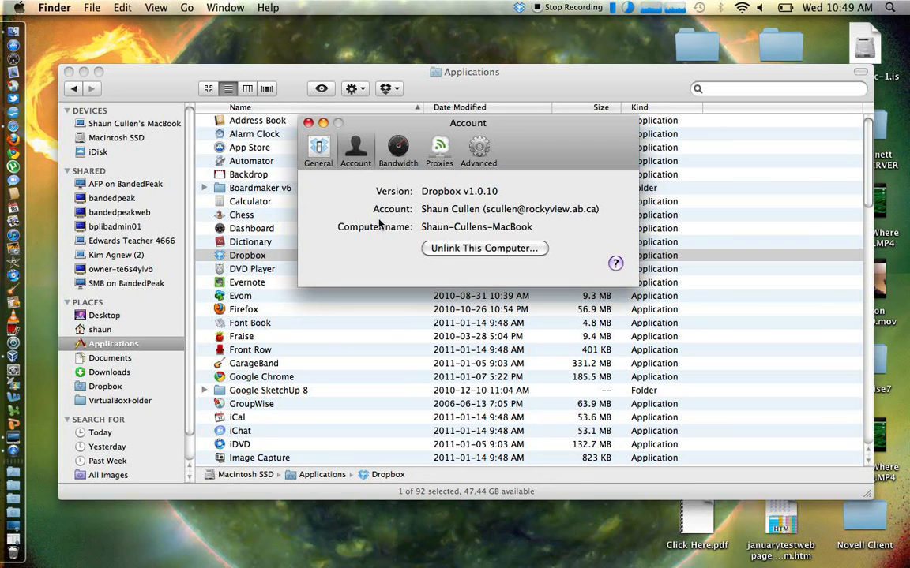
{"action": "left_click", "coordinate": [397, 162]}
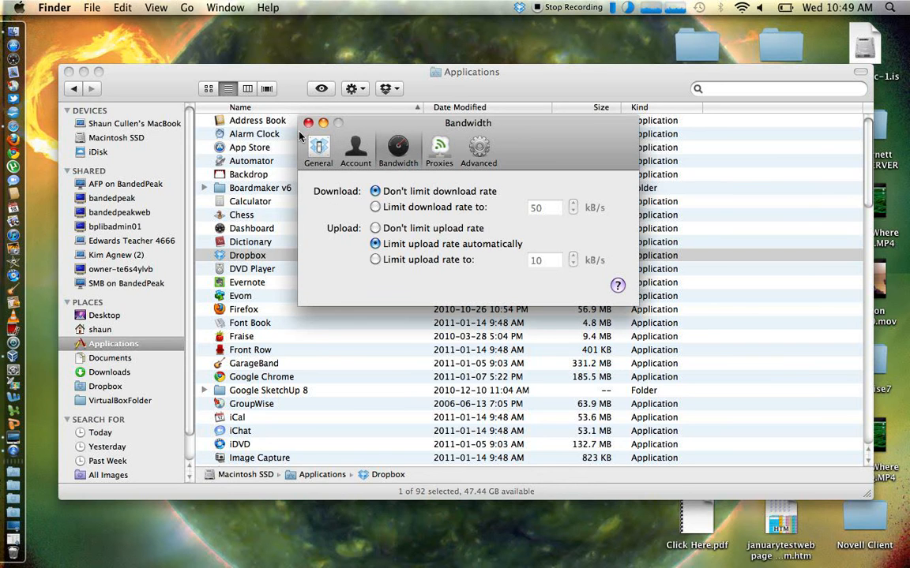
{"action": "left_click", "coordinate": [439, 150]}
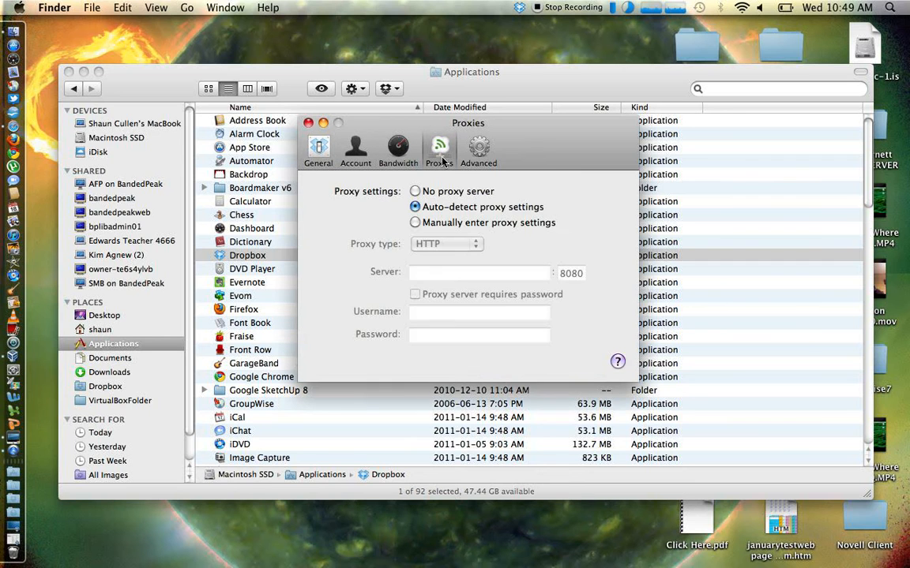
{"action": "left_click", "coordinate": [476, 158]}
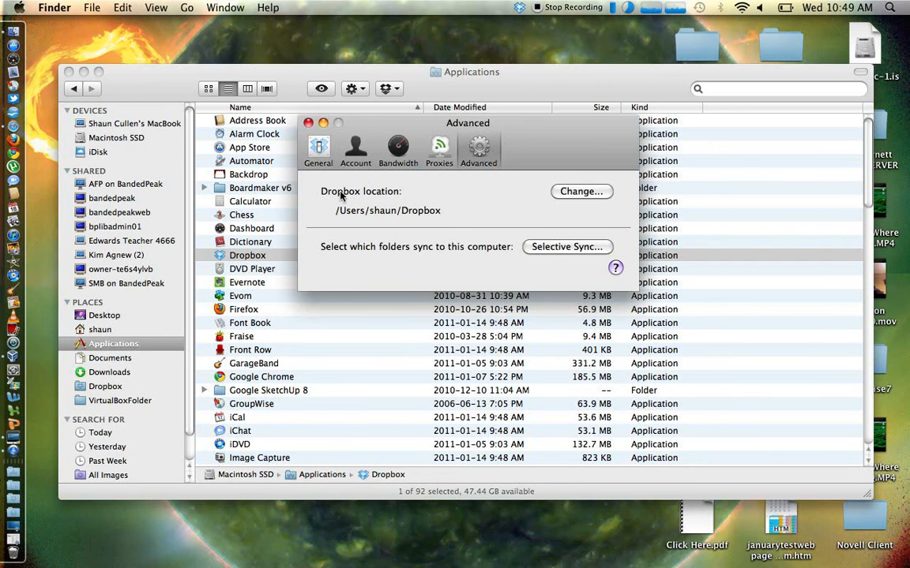
{"action": "left_click", "coordinate": [316, 152]}
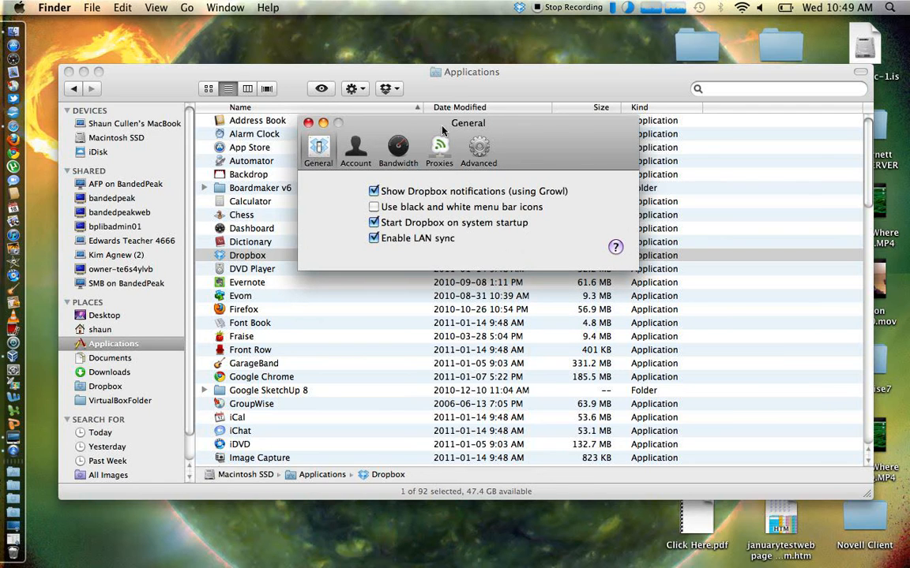
{"action": "left_click", "coordinate": [478, 149]}
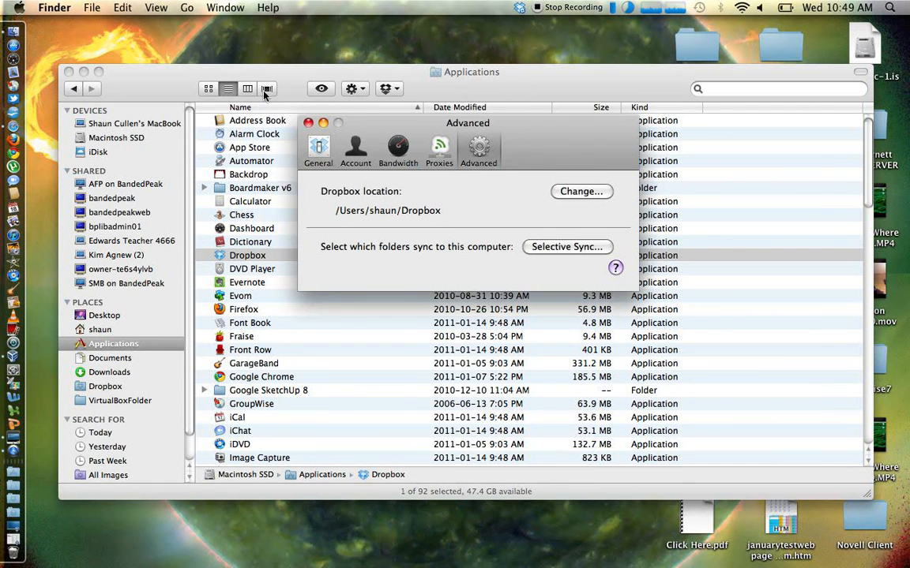
{"action": "left_click", "coordinate": [308, 124]}
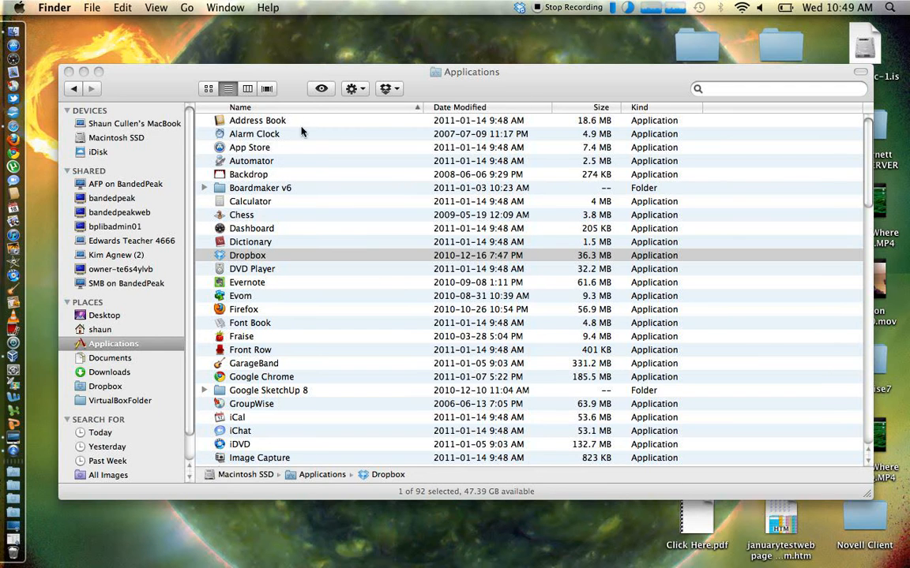
- Browse the Dropbox folder in Finder and select jan scheduling unfinished.odt inside School Related
{"action": "left_click", "coordinate": [105, 387]}
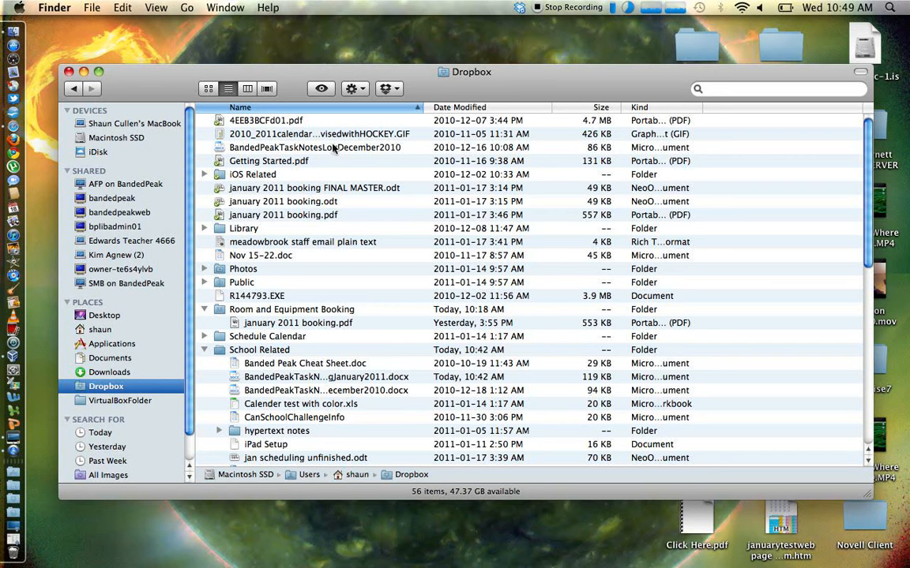
{"action": "left_click", "coordinate": [518, 7]}
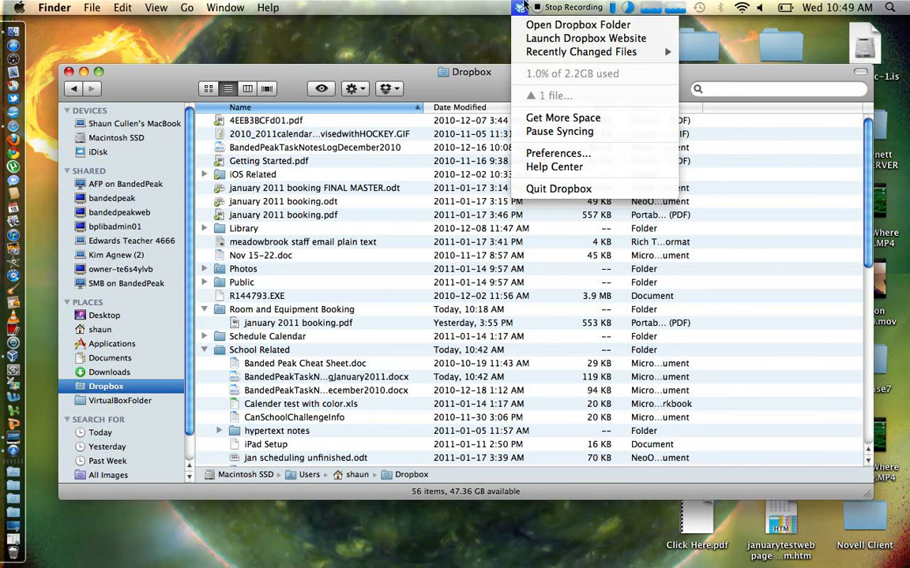
{"action": "left_click", "coordinate": [519, 4]}
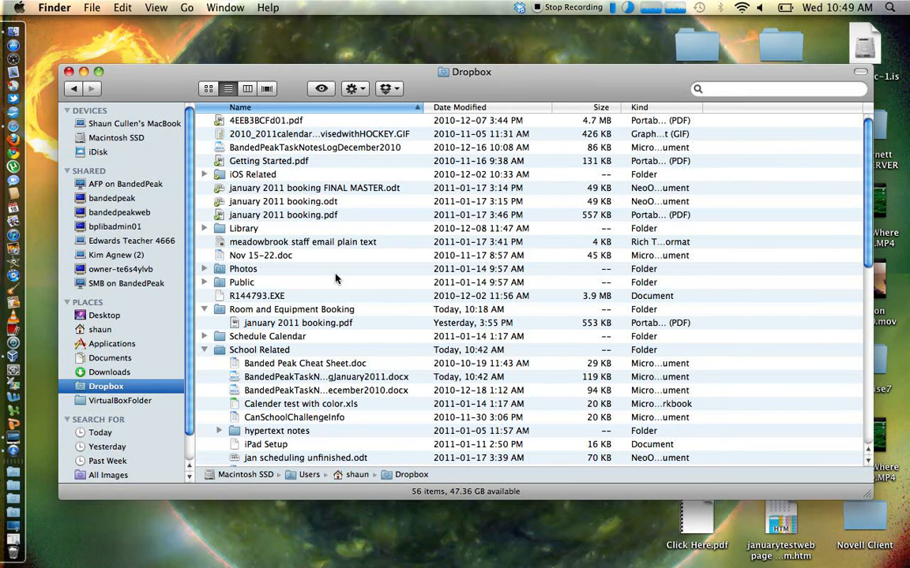
{"action": "scroll", "coordinate": [344, 349], "scroll_direction": "down", "scroll_amount": 4}
{"action": "left_click", "coordinate": [344, 349]}
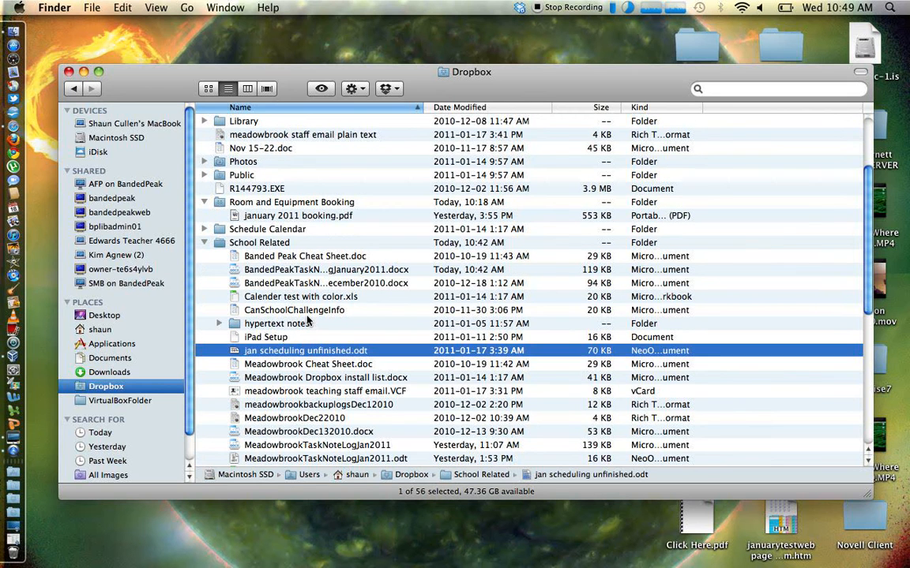
- Select CanSchoolChallengeInfo in School Related and look through the remaining files and folders of the Dropbox folder
{"action": "left_click", "coordinate": [310, 311]}
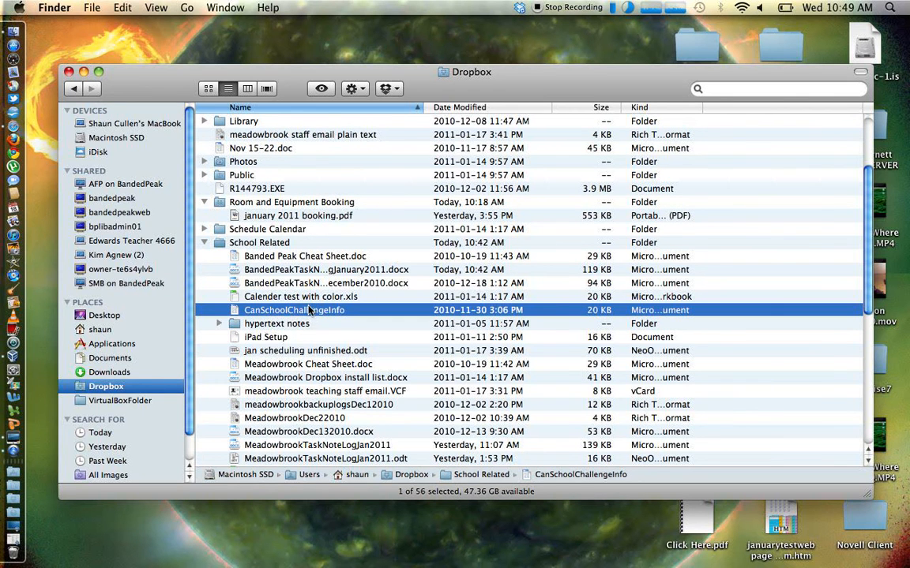
{"action": "scroll", "coordinate": [310, 314], "scroll_direction": "down", "scroll_amount": 10}
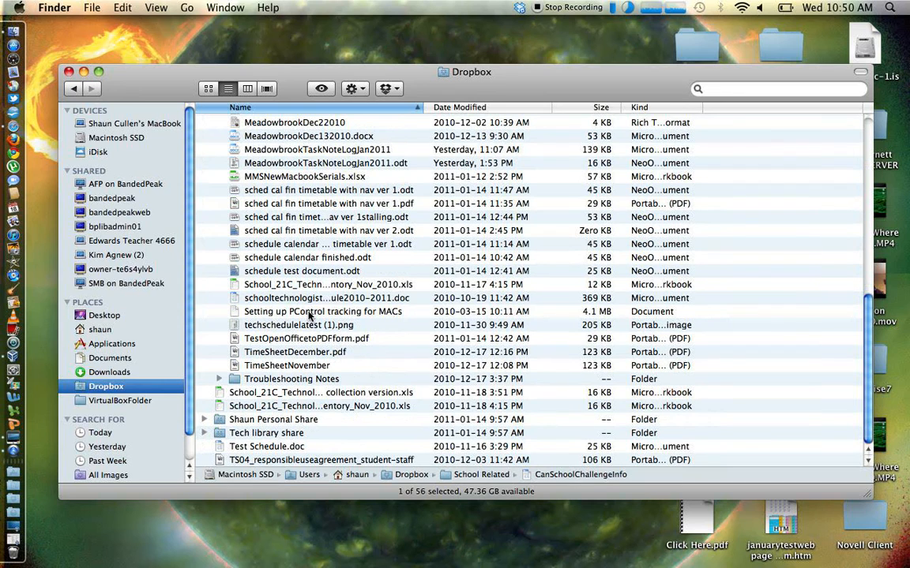
{"action": "scroll", "coordinate": [309, 316], "scroll_direction": "up", "scroll_amount": 10}
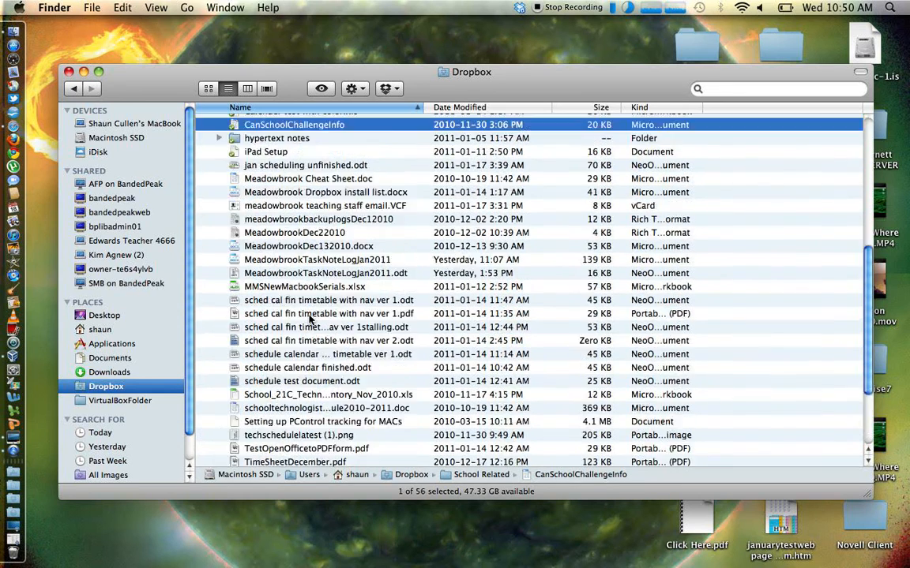
{"action": "scroll", "coordinate": [309, 318], "scroll_direction": "up", "scroll_amount": 4}
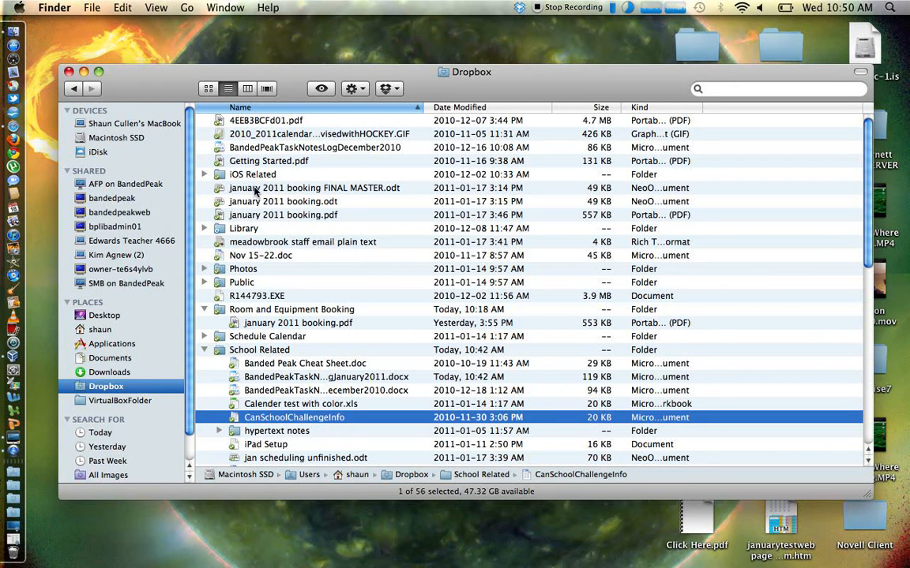
- Display the Dropbox folder as icons and look over the sync status of its files and folders
{"action": "left_click", "coordinate": [207, 90]}
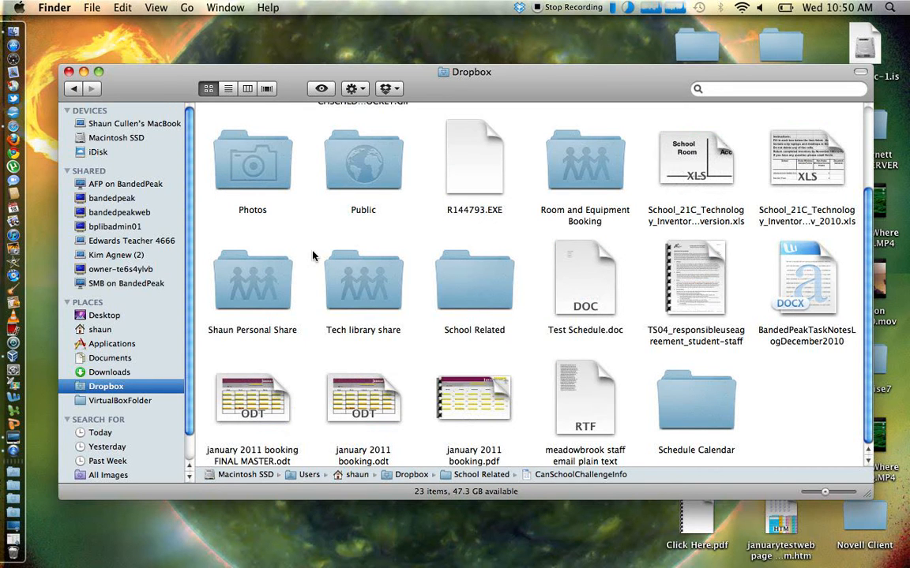
{"action": "scroll", "coordinate": [332, 249], "scroll_direction": "up", "scroll_amount": 3}
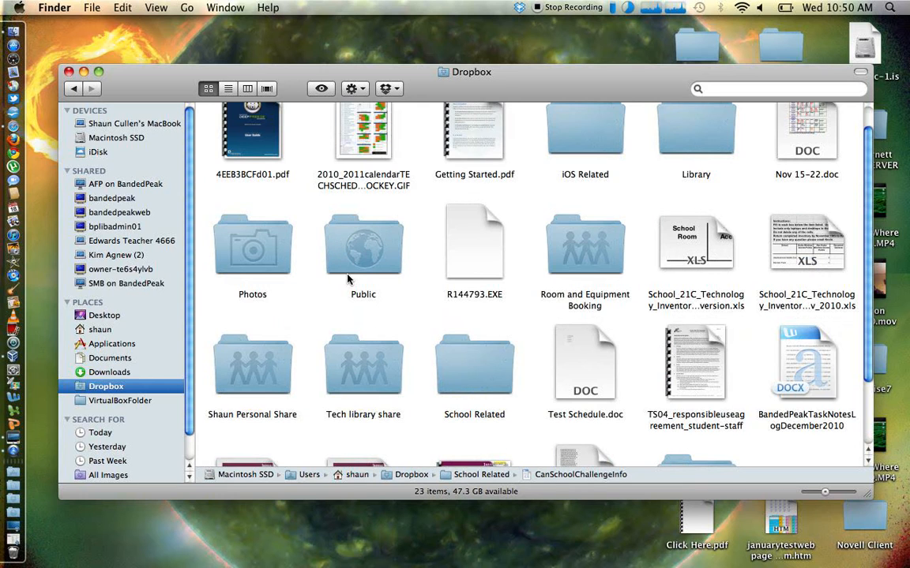
{"action": "scroll", "coordinate": [347, 278], "scroll_direction": "up", "scroll_amount": 1}
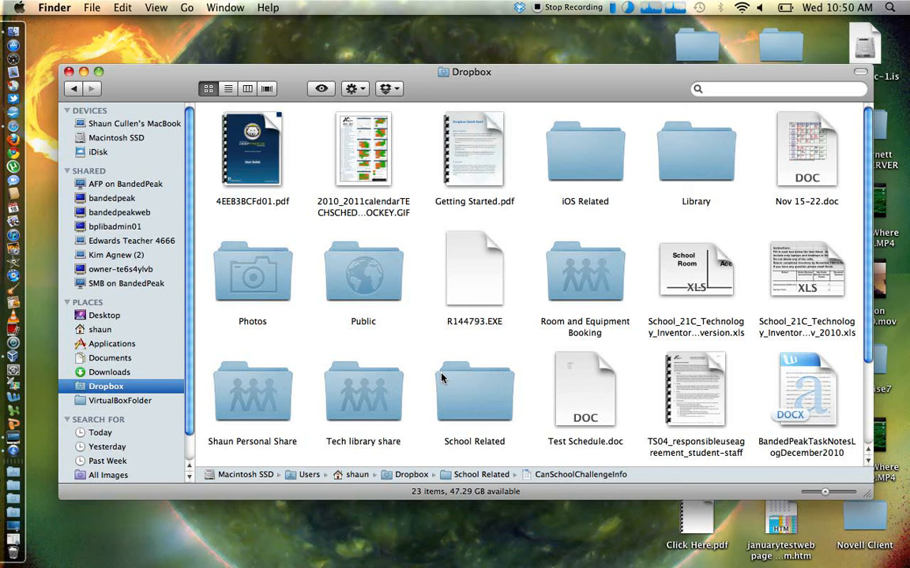
{"action": "scroll", "coordinate": [442, 378], "scroll_direction": "down", "scroll_amount": 3}
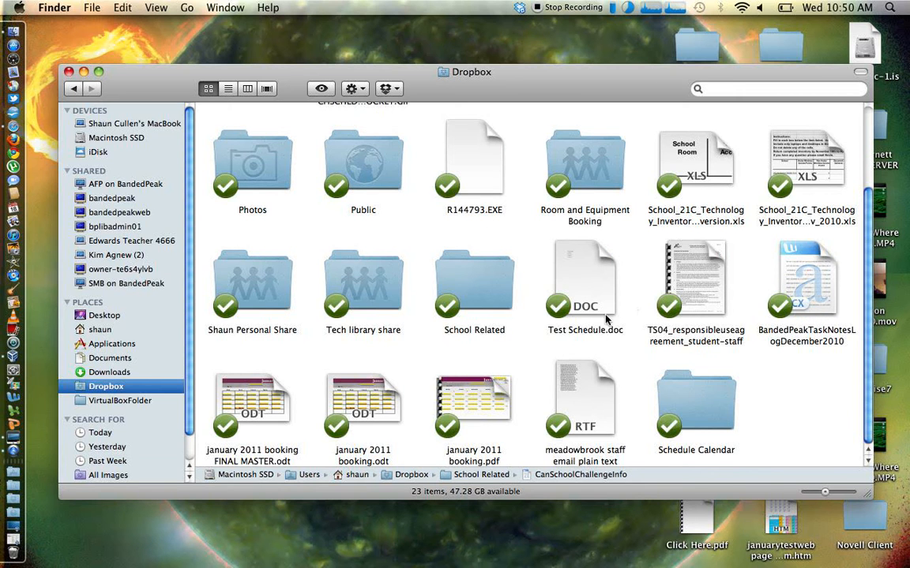
{"action": "scroll", "coordinate": [577, 312], "scroll_direction": "up", "scroll_amount": 3}
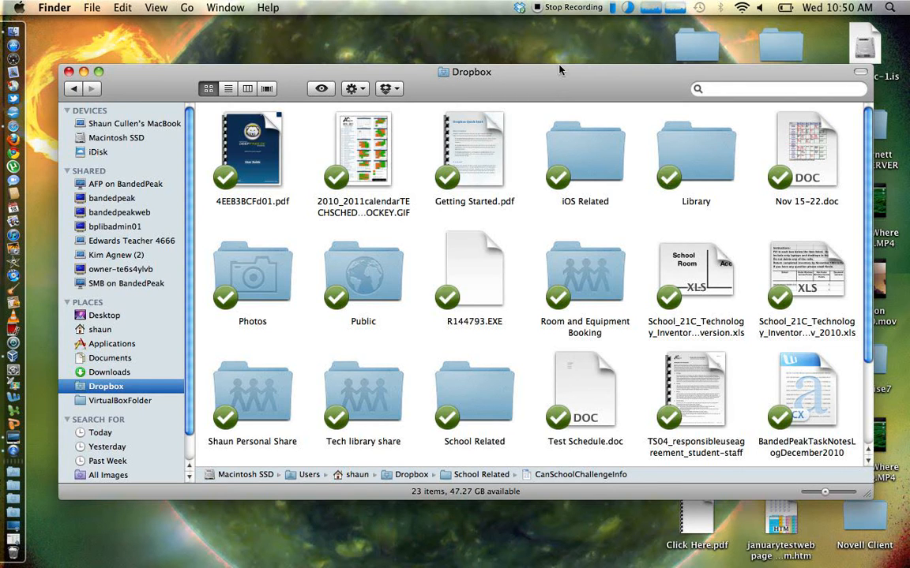
{"action": "scroll", "coordinate": [537, 190], "scroll_direction": "down", "scroll_amount": 3}
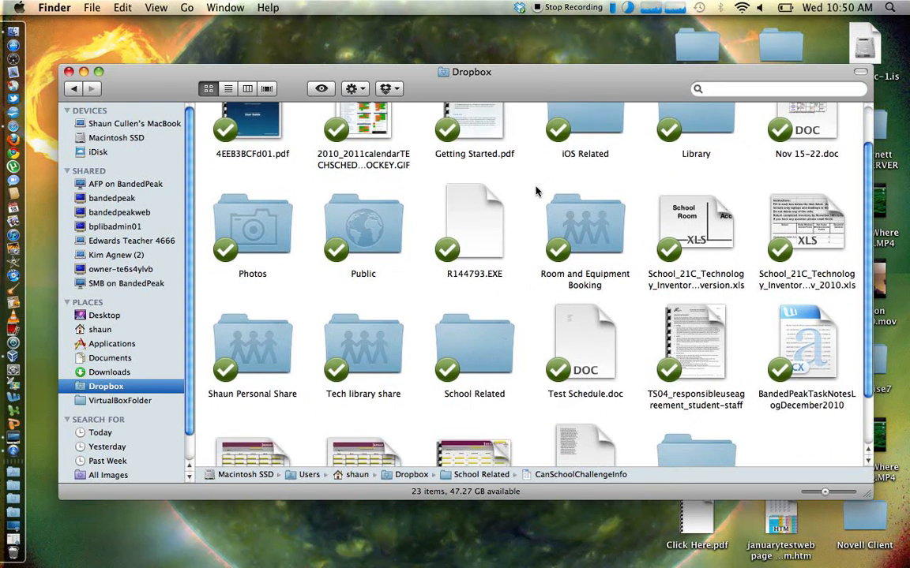
{"action": "scroll", "coordinate": [536, 191], "scroll_direction": "down", "scroll_amount": 1}
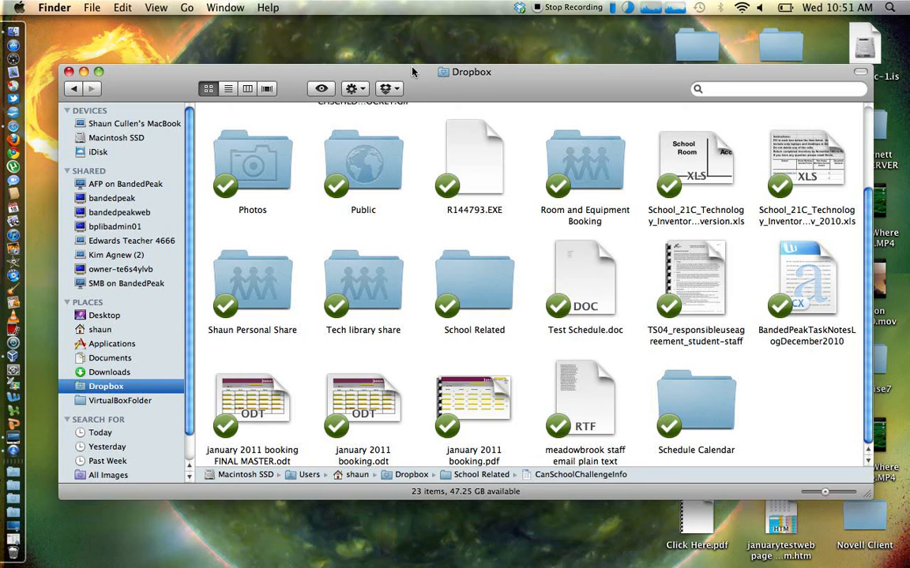
- Close the Dropbox window and reopen the Dropbox folder from the home folder in a new Finder window
{"action": "left_click", "coordinate": [68, 72]}
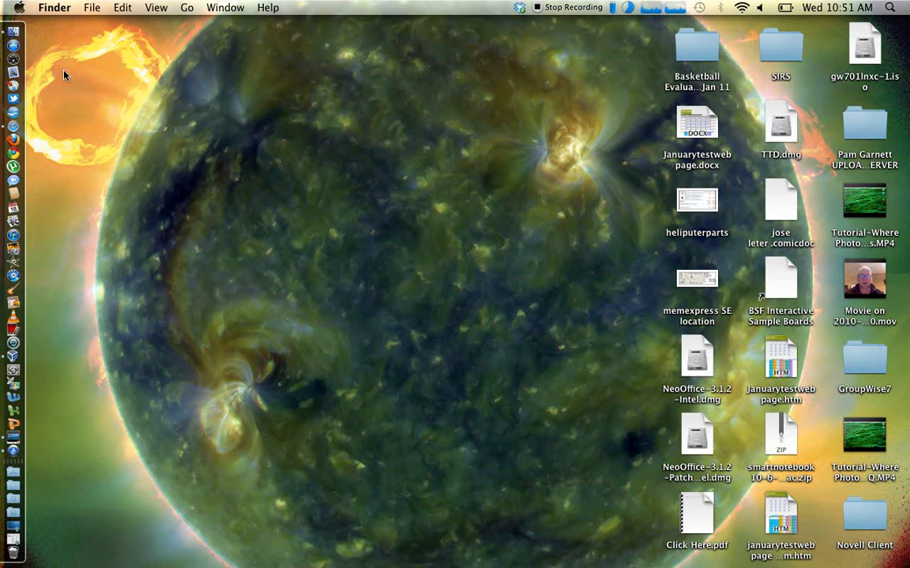
{"action": "left_click", "coordinate": [15, 32]}
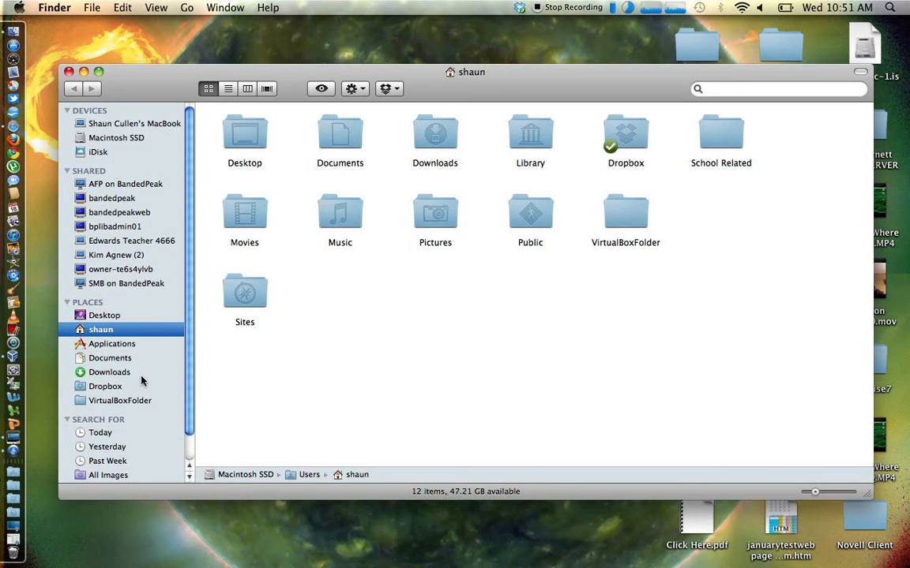
{"action": "left_click", "coordinate": [100, 446]}
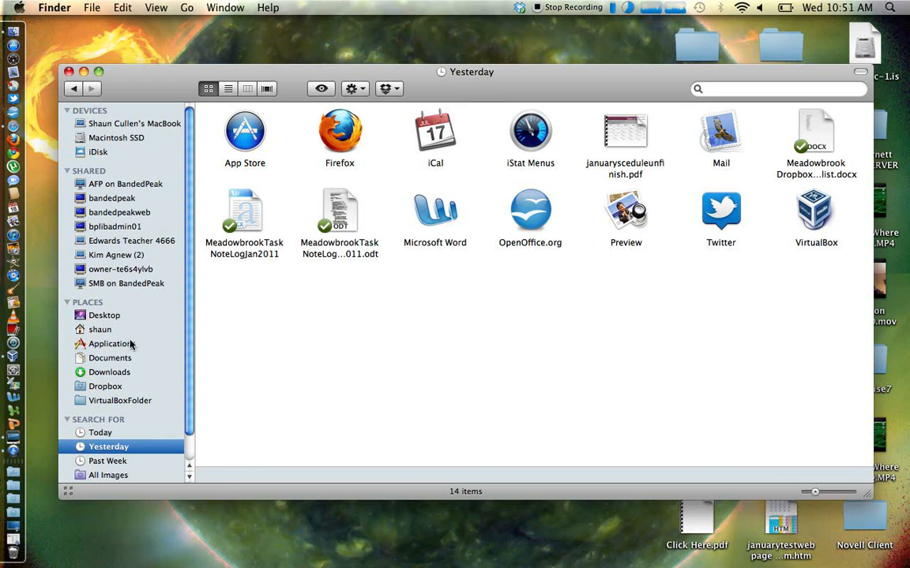
{"action": "left_click", "coordinate": [85, 330]}
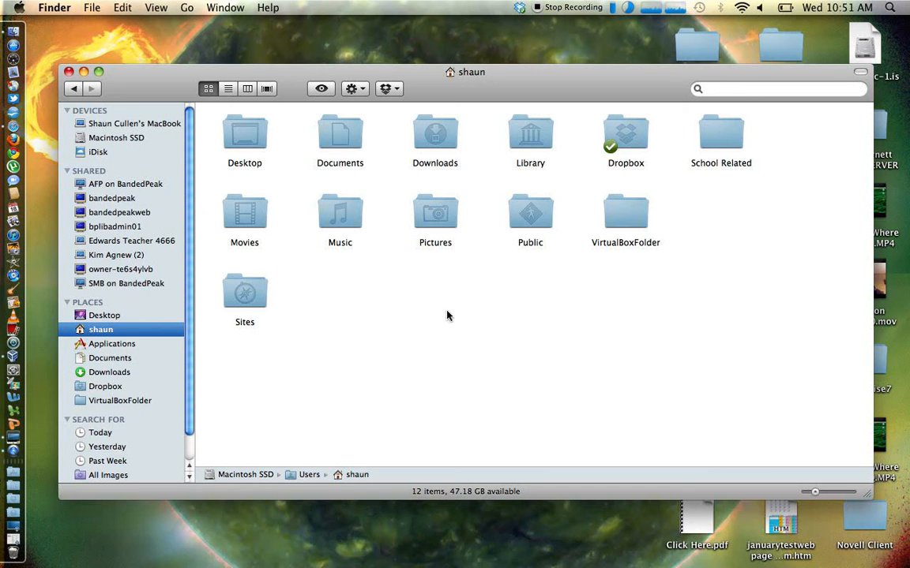
{"action": "double_click", "coordinate": [626, 135]}
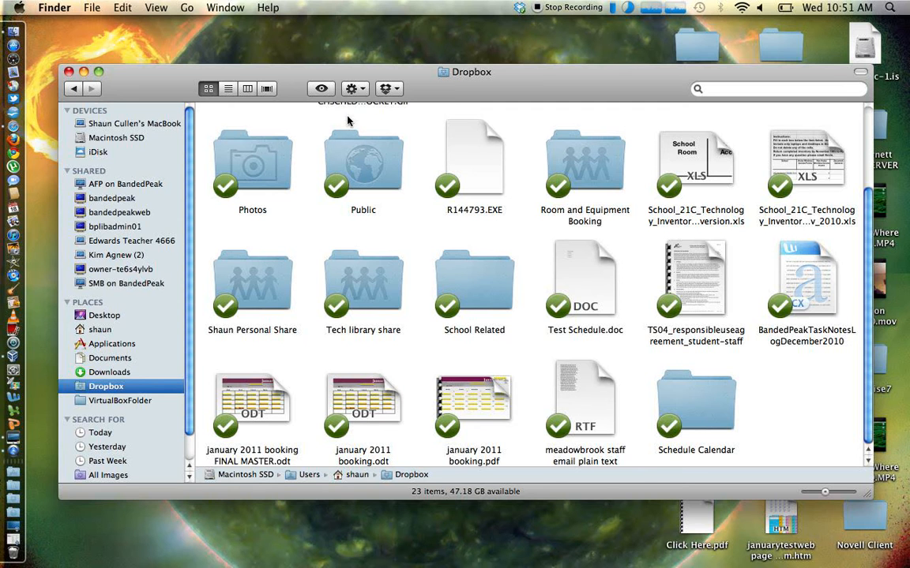
- Display the Dropbox folder as a list with School Related collapsed, and open the Room and Equipment Booking folder
{"action": "left_click", "coordinate": [231, 89]}
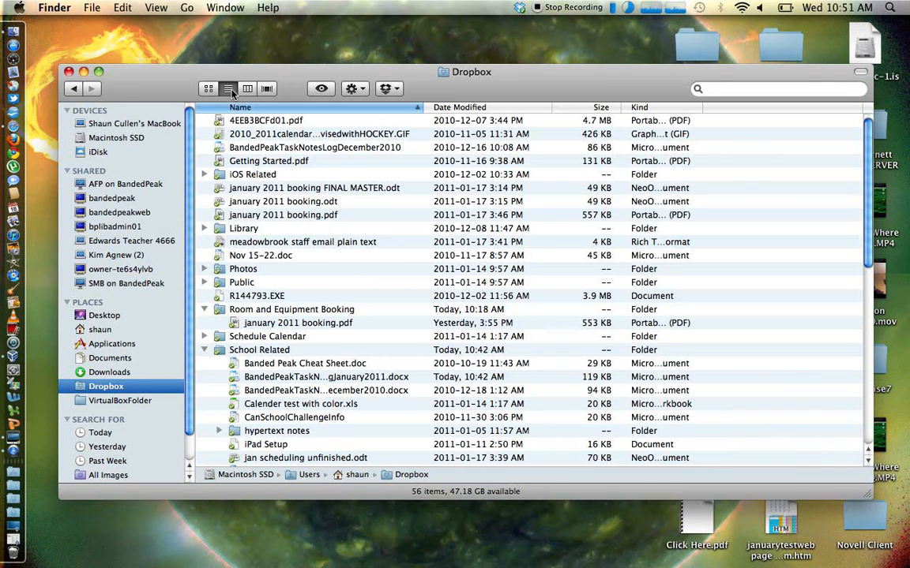
{"action": "left_click", "coordinate": [204, 351]}
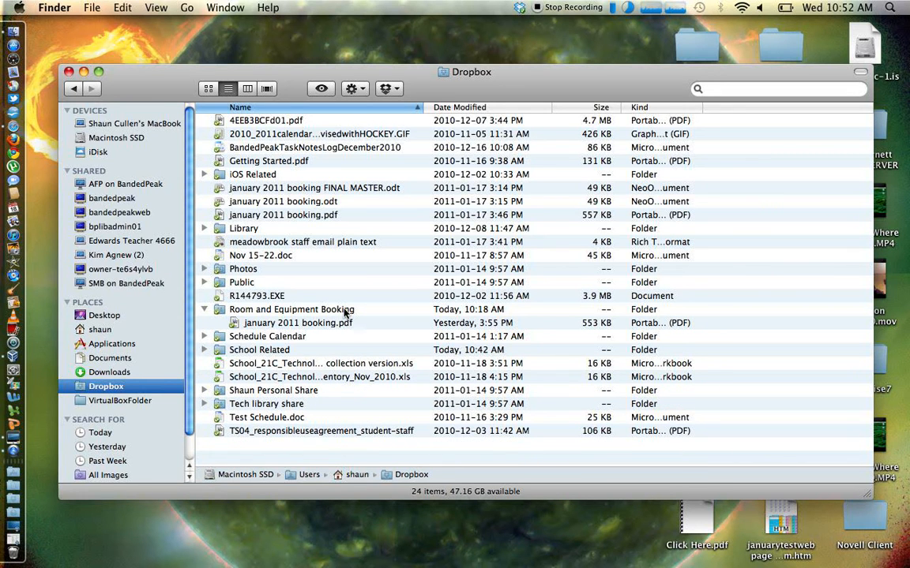
{"action": "left_click", "coordinate": [277, 311]}
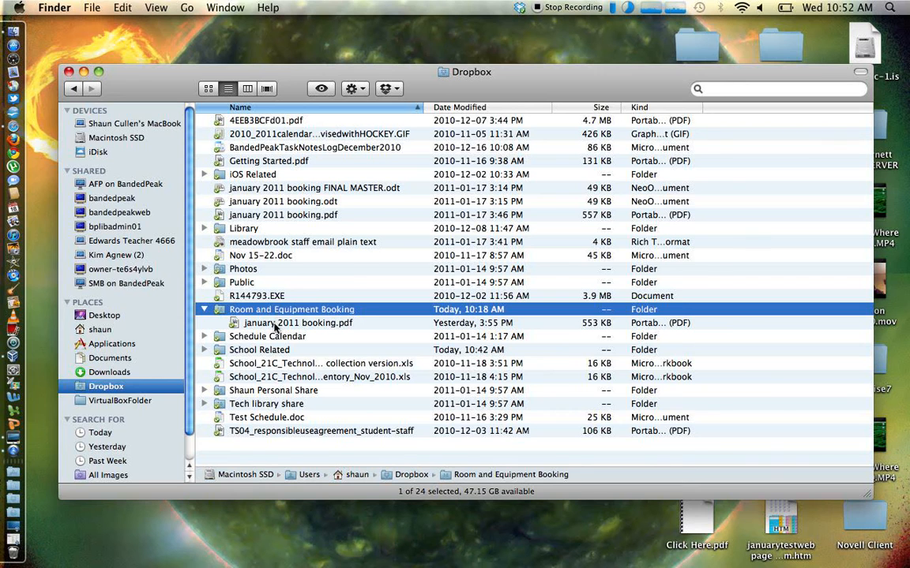
{"action": "left_click", "coordinate": [276, 322]}
{"action": "left_click", "coordinate": [274, 313]}
{"action": "double_click", "coordinate": [274, 312]}
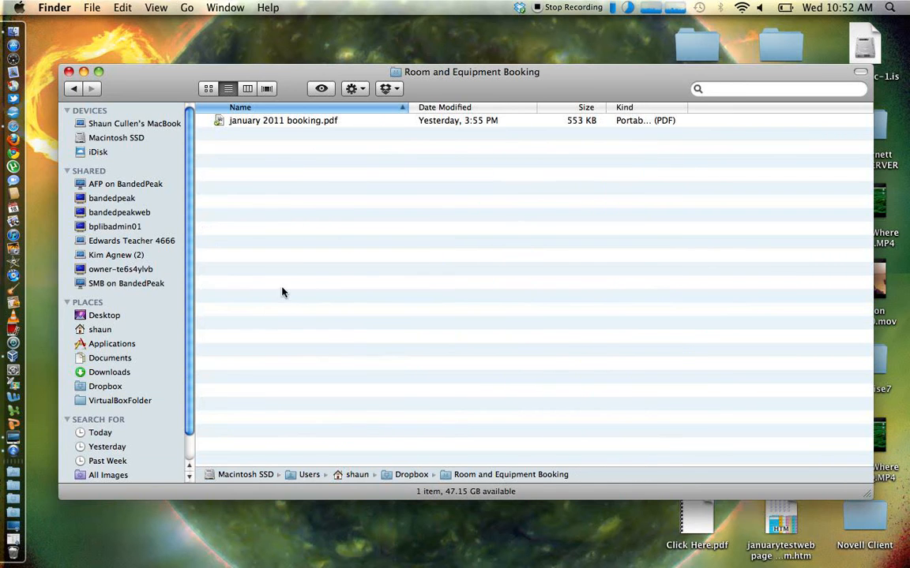
- Check which applications are offered for opening january 2011 booking.pdf, without choosing one
{"action": "left_click", "coordinate": [272, 123]}
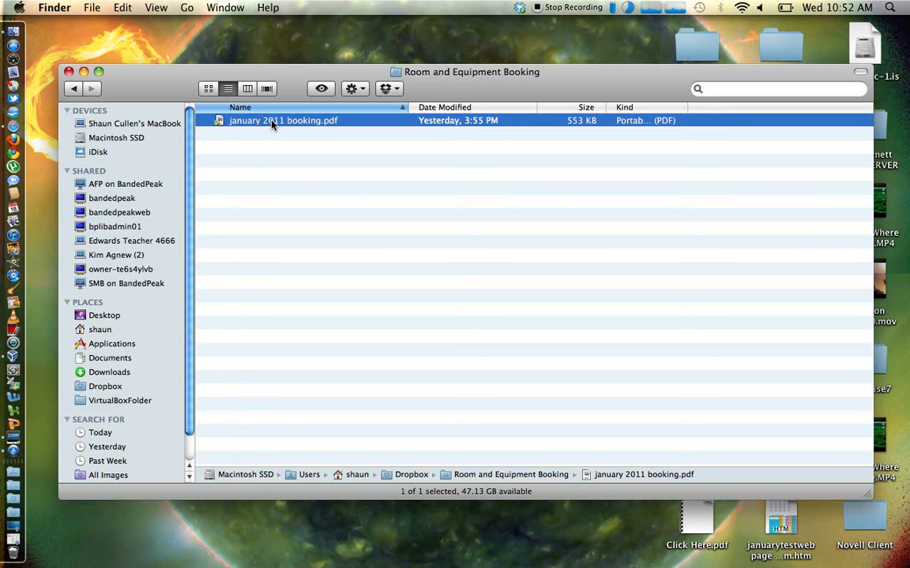
{"action": "right_click", "coordinate": [269, 124]}
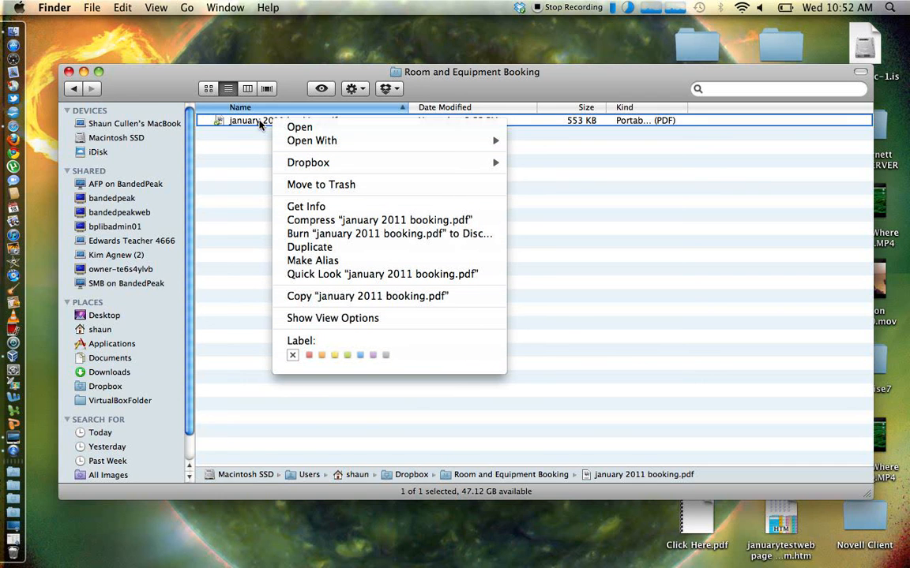
{"action": "mouse_move", "coordinate": [322, 147]}
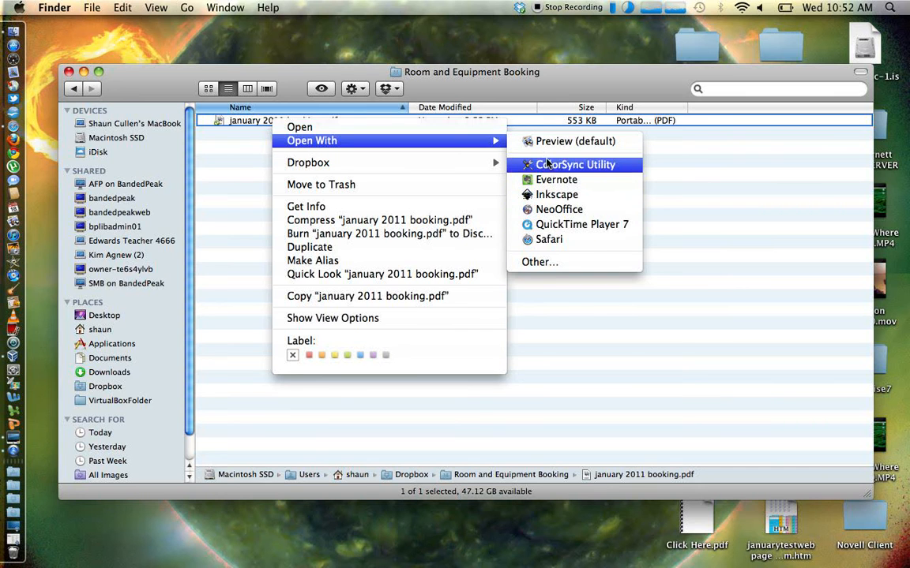
{"action": "left_click", "coordinate": [241, 150]}
{"action": "left_click", "coordinate": [247, 124]}
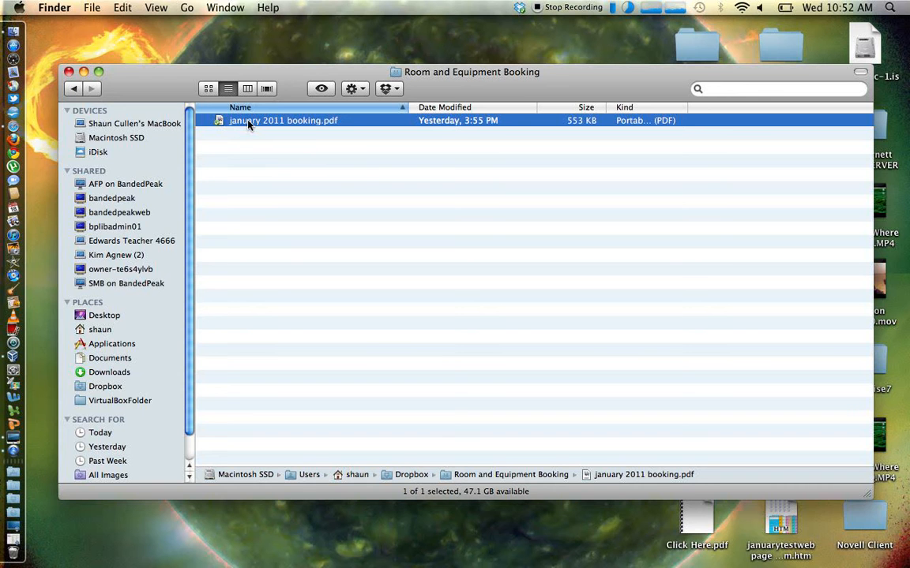
- In the file information of january 2011 booking.pdf, set Preview as the application that opens it, and close the information window
{"action": "left_click_drag", "start_coordinate": [289, 93], "coordinate": [341, 45]}
{"action": "right_click", "coordinate": [333, 75]}
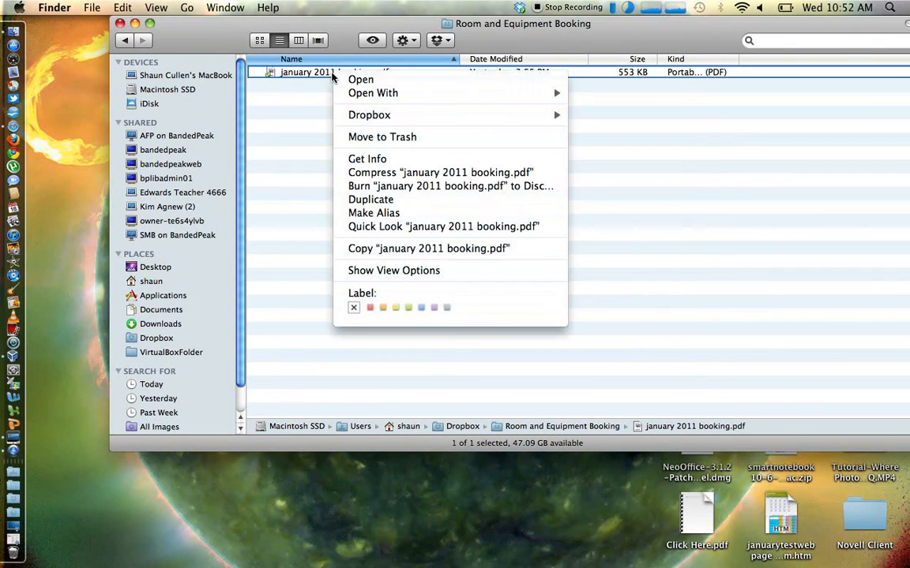
{"action": "left_click", "coordinate": [360, 159]}
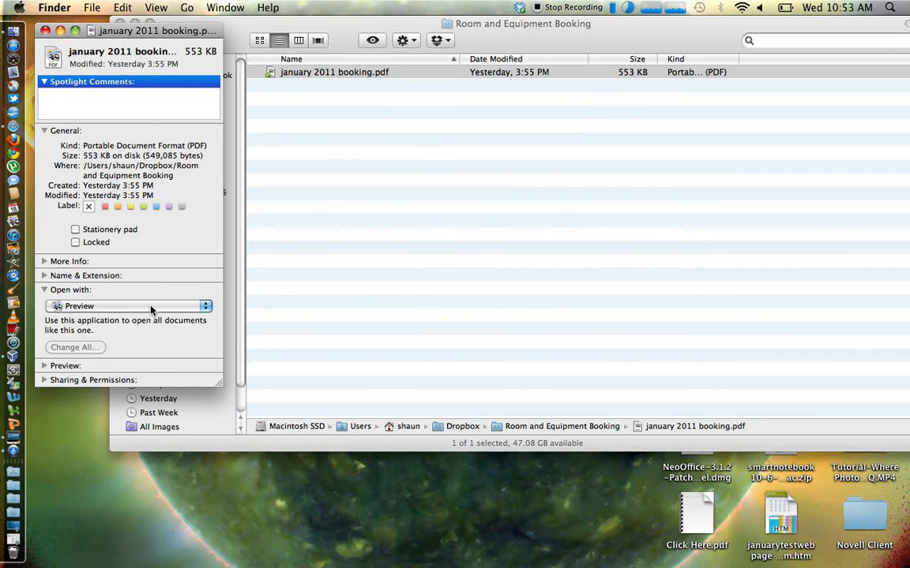
{"action": "left_click", "coordinate": [44, 290]}
{"action": "left_click", "coordinate": [44, 289]}
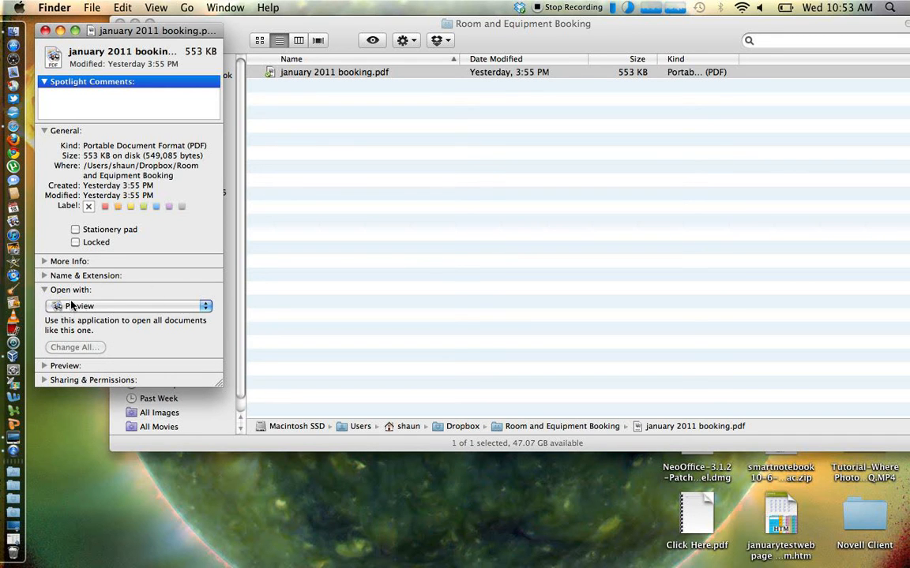
{"action": "left_click", "coordinate": [79, 308]}
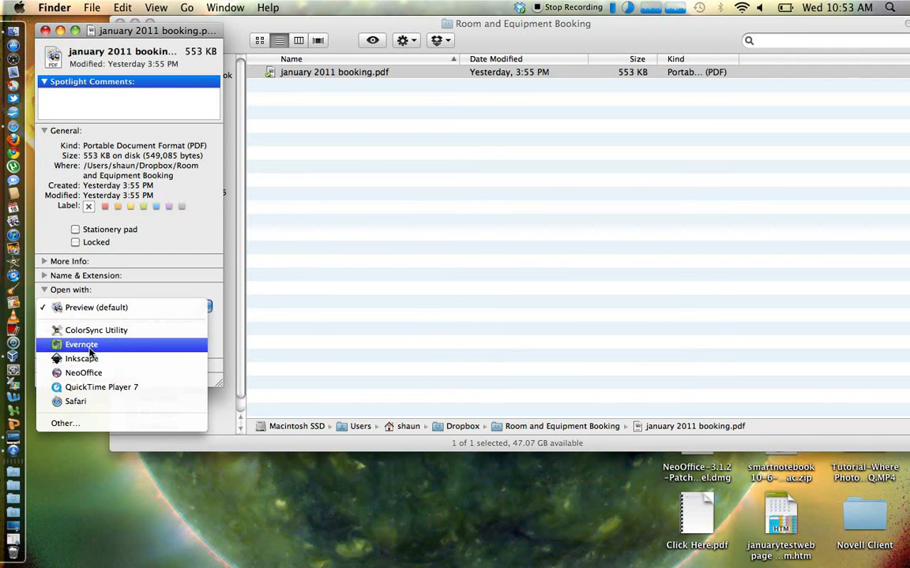
{"action": "left_click", "coordinate": [94, 308]}
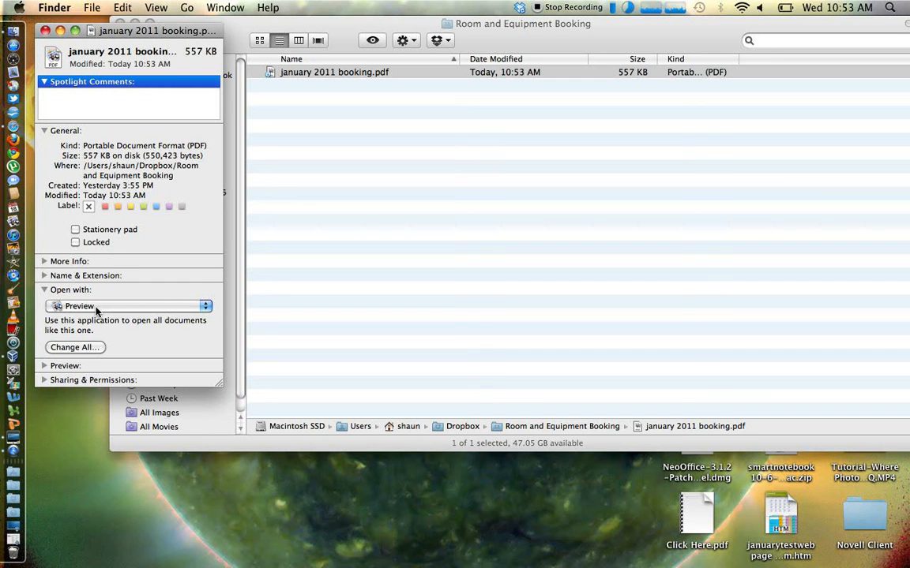
{"action": "left_click", "coordinate": [96, 308]}
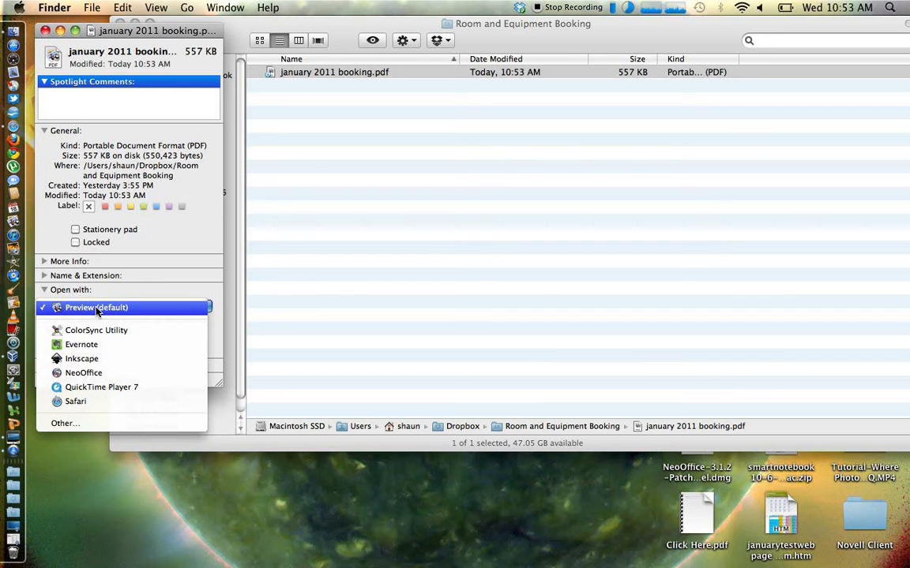
{"action": "left_click", "coordinate": [96, 309]}
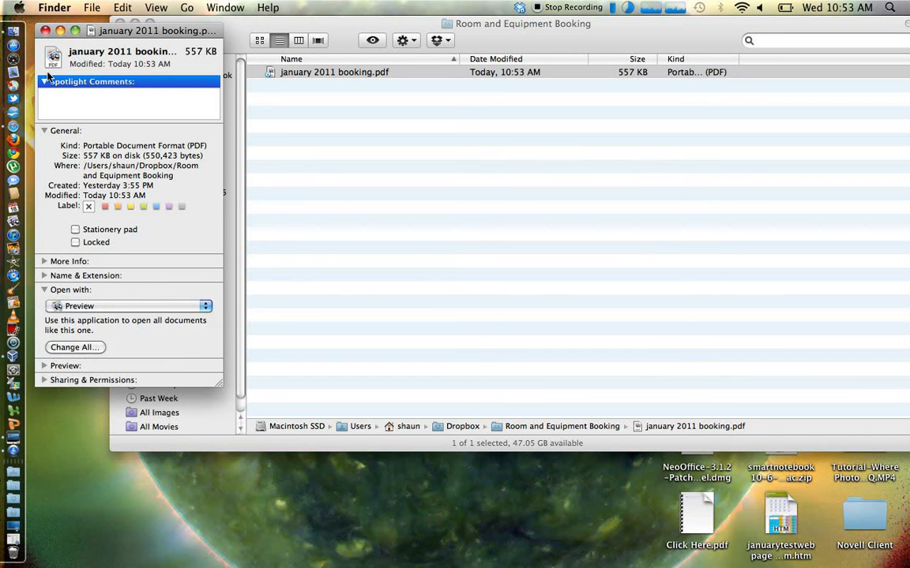
{"action": "left_click", "coordinate": [45, 31]}
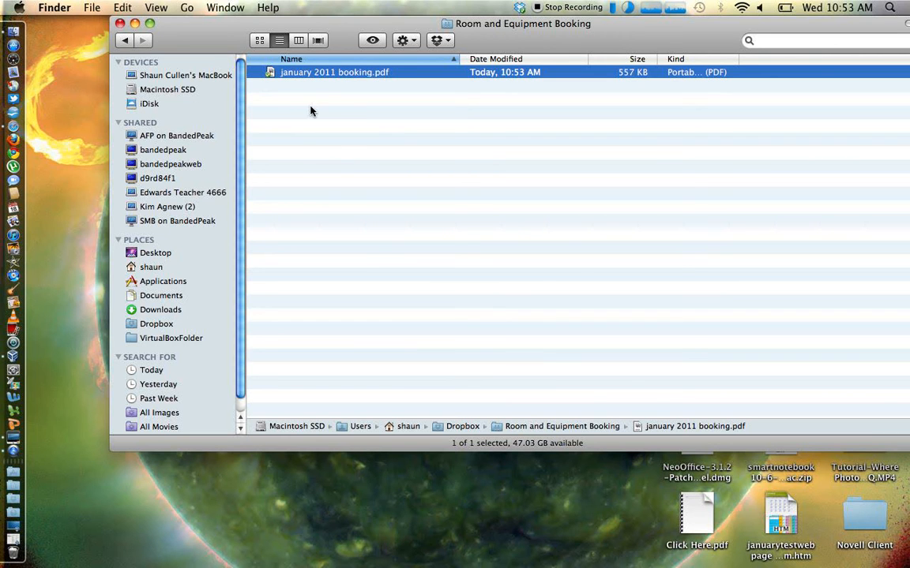
- Open january 2011 booking.pdf and go to the bookings for January 18, Day 6
{"action": "left_click_drag", "start_coordinate": [334, 23], "coordinate": [296, 59]}
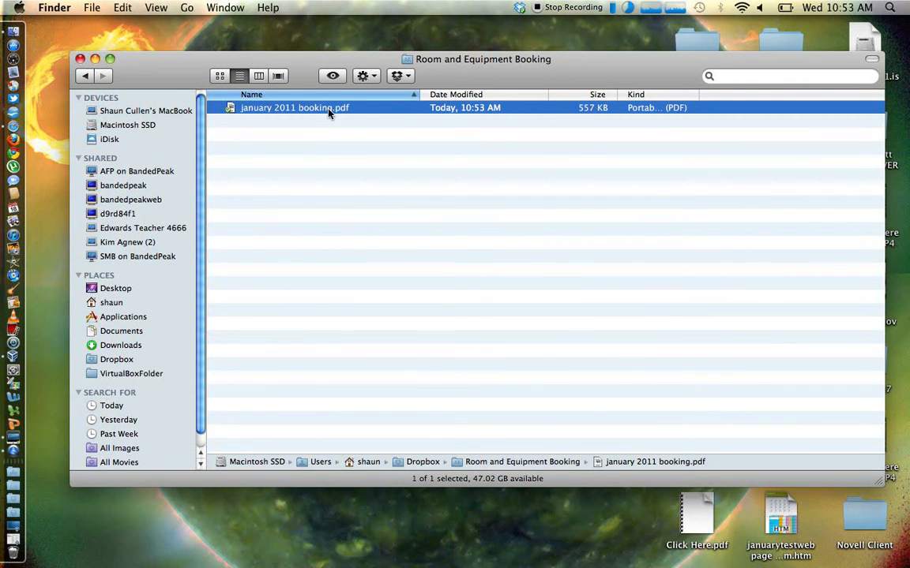
{"action": "double_click", "coordinate": [259, 111]}
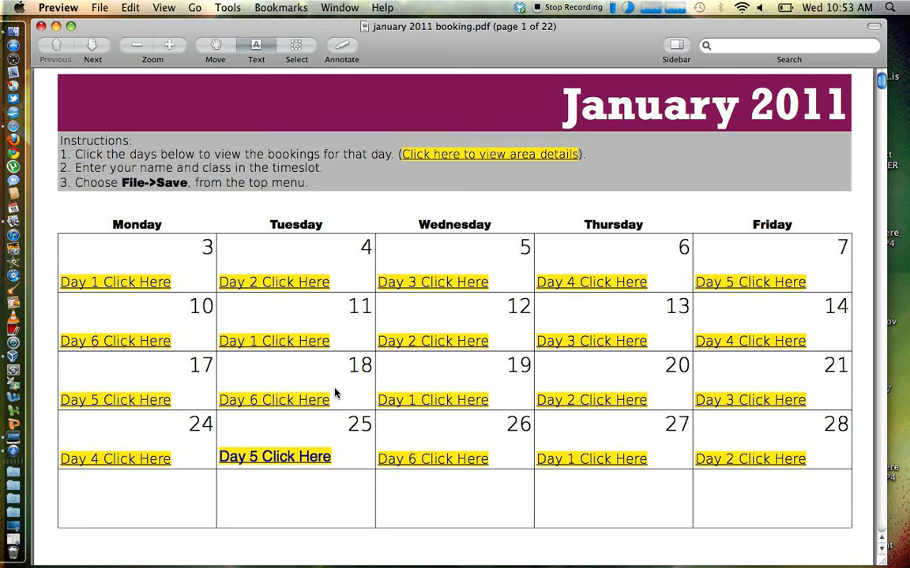
{"action": "left_click", "coordinate": [290, 398]}
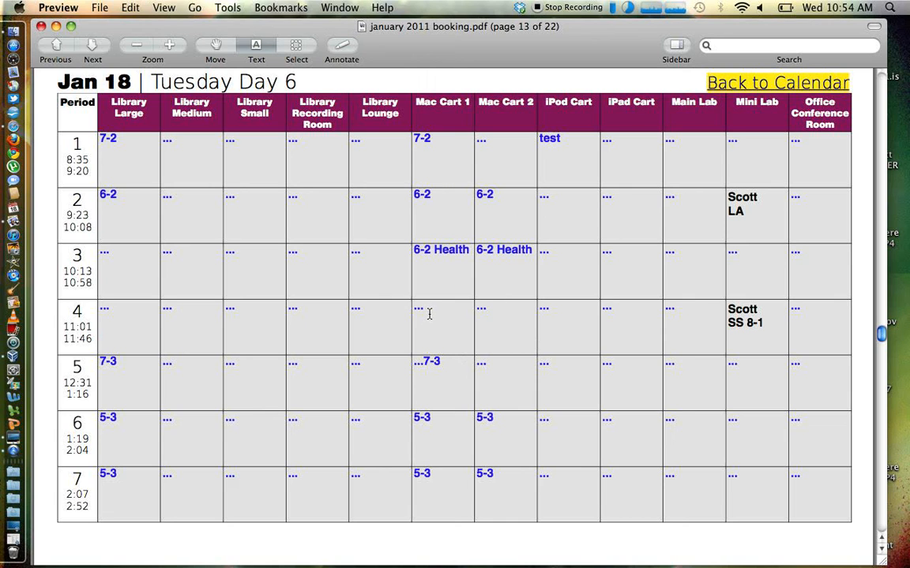
- Book the Library Recording Room for period 4 on January 18 by replacing the placeholder with the teacher's surname and "Test"
{"action": "left_click", "coordinate": [319, 310]}
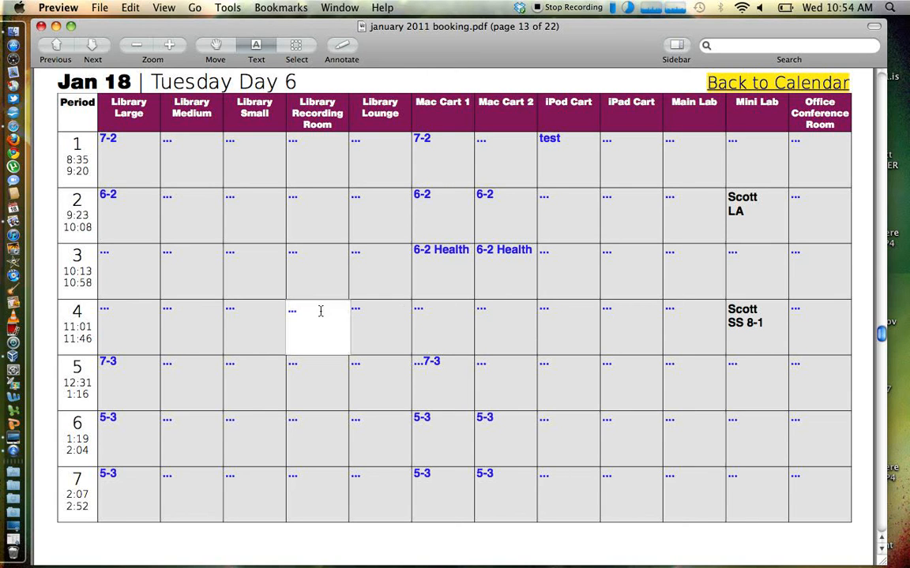
{"action": "key", "text": "super+a"}
{"action": "type", "text": "Cullen Test"}
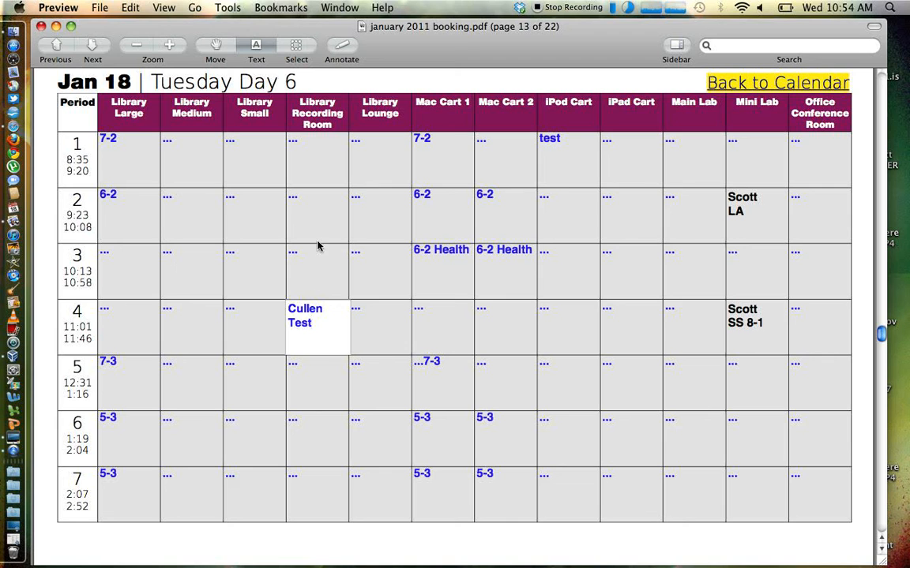
{"action": "left_click", "coordinate": [318, 115]}
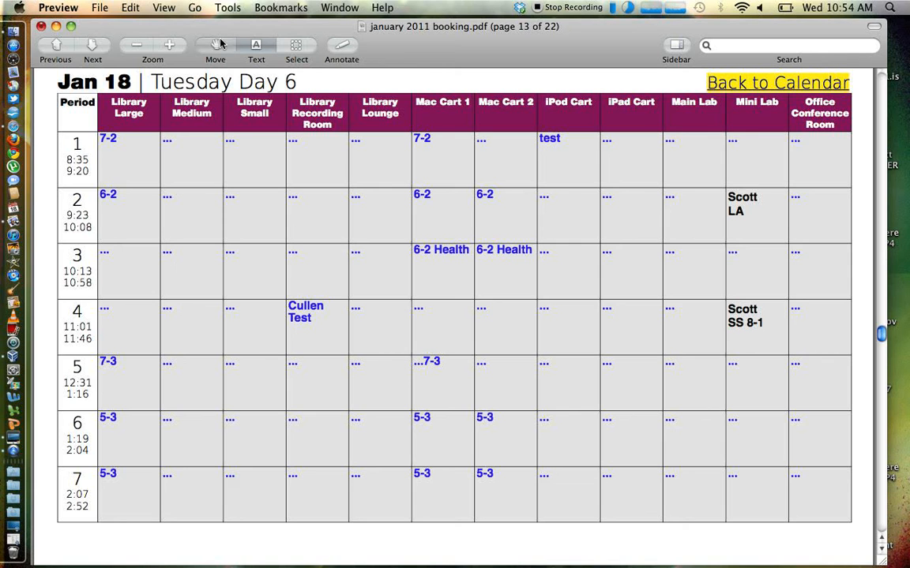
- Save the PDF as january 2011 booking in the Room and Equipment Booking folder, replacing the existing file, and close the document
{"action": "left_click", "coordinate": [100, 7]}
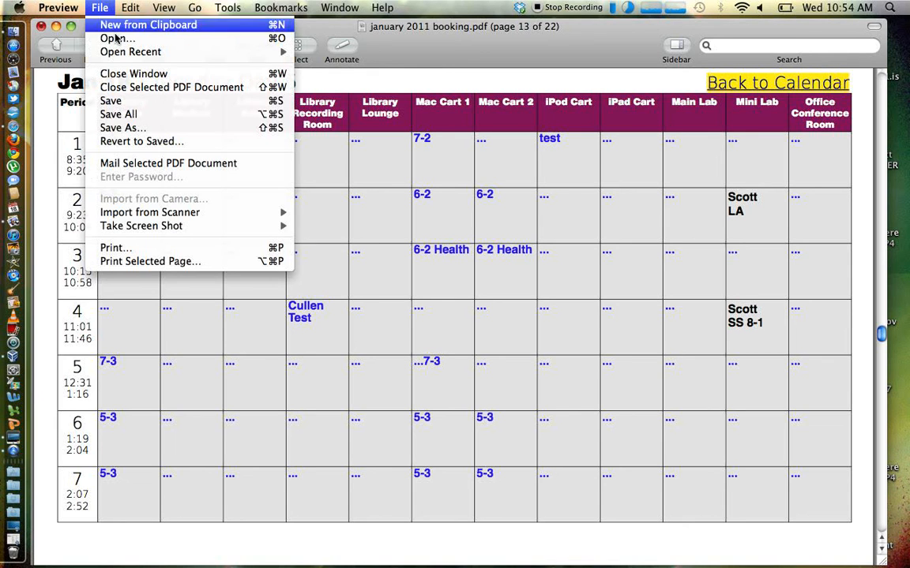
{"action": "left_click", "coordinate": [127, 129]}
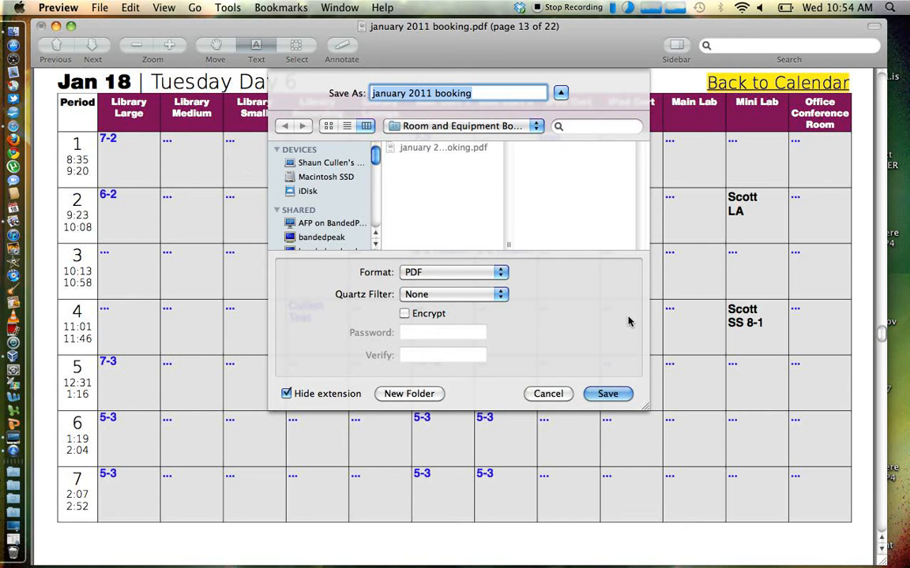
{"action": "left_click", "coordinate": [607, 394]}
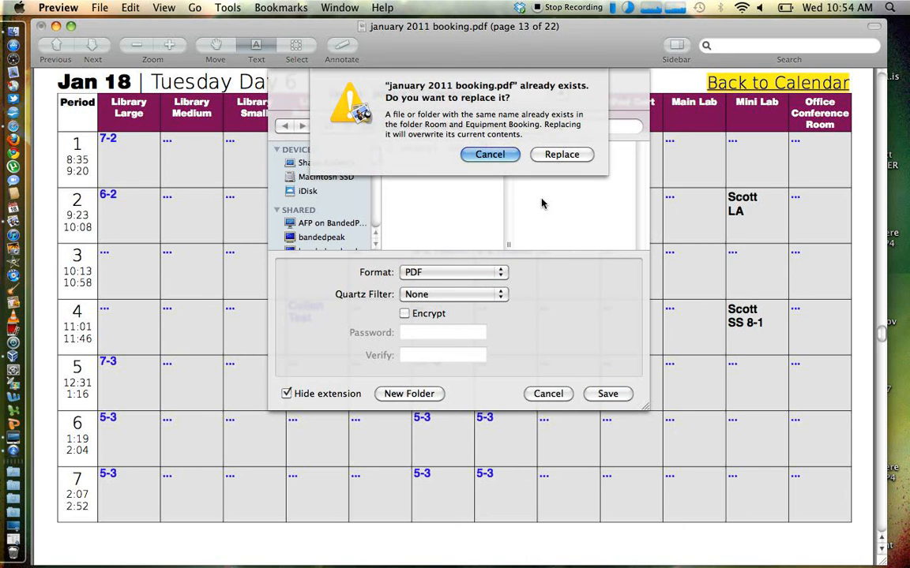
{"action": "left_click", "coordinate": [561, 155]}
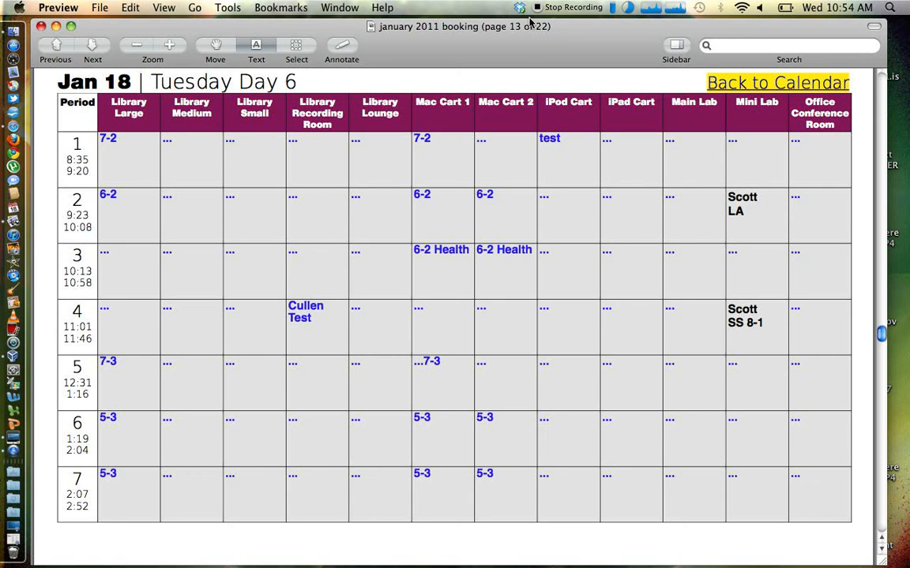
{"action": "left_click", "coordinate": [41, 28]}
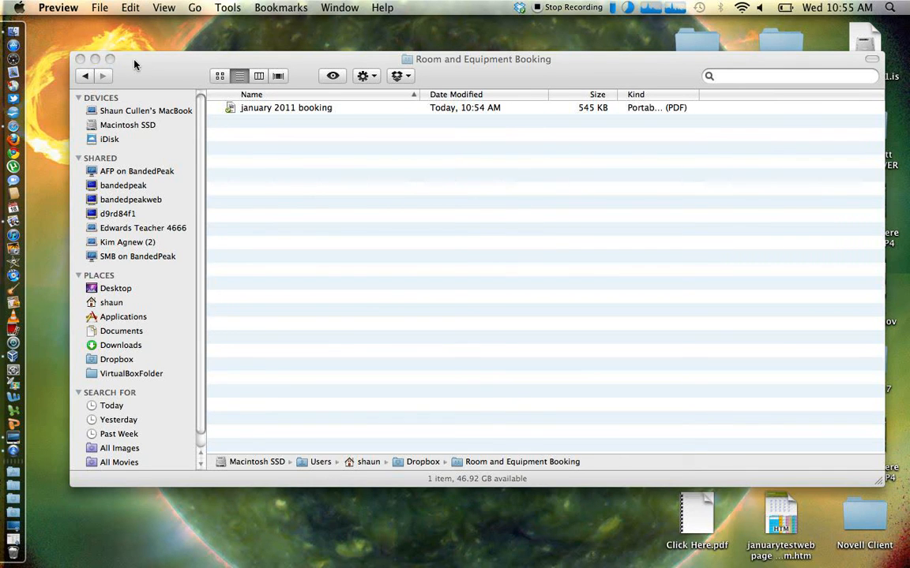
- Move the folder window to uncover part of the desktop, and open the Dropbox folder from the home folder with Documents collapsed
{"action": "left_click_drag", "start_coordinate": [147, 71], "coordinate": [168, 35]}
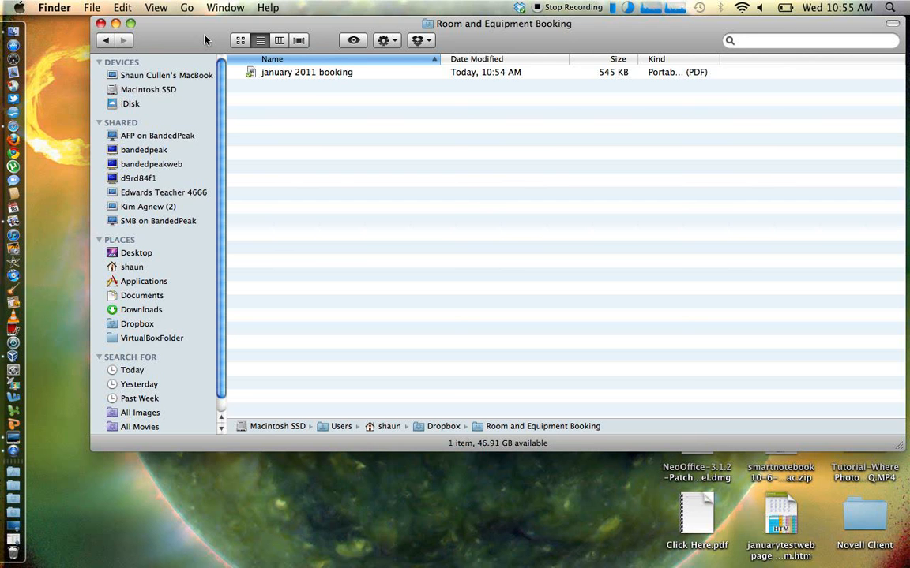
{"action": "left_click_drag", "start_coordinate": [203, 39], "coordinate": [181, 30]}
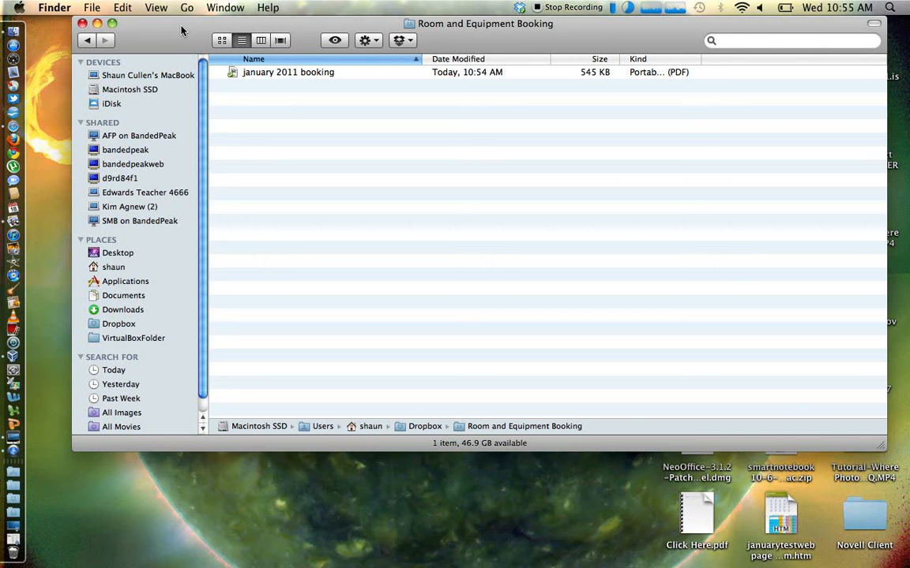
{"action": "left_click_drag", "start_coordinate": [181, 30], "coordinate": [169, 150]}
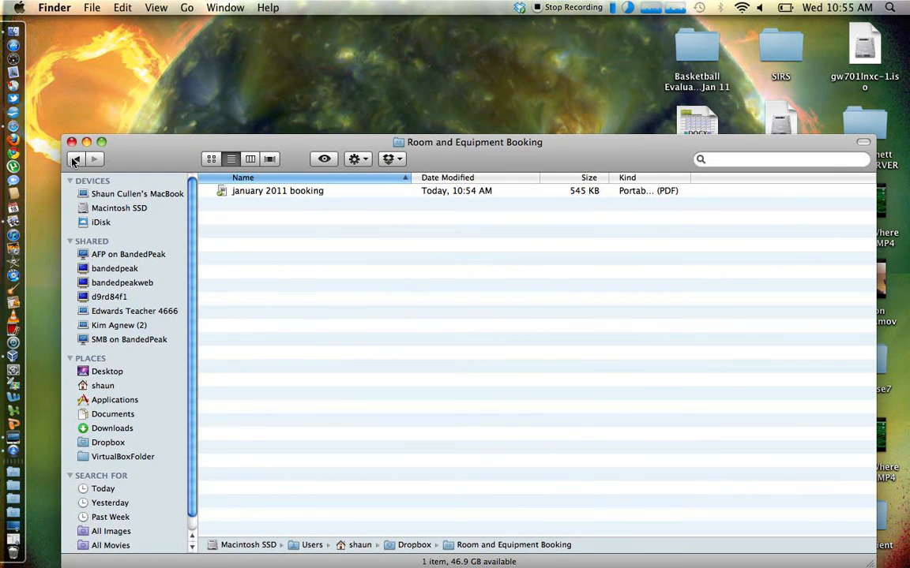
{"action": "left_click", "coordinate": [105, 386]}
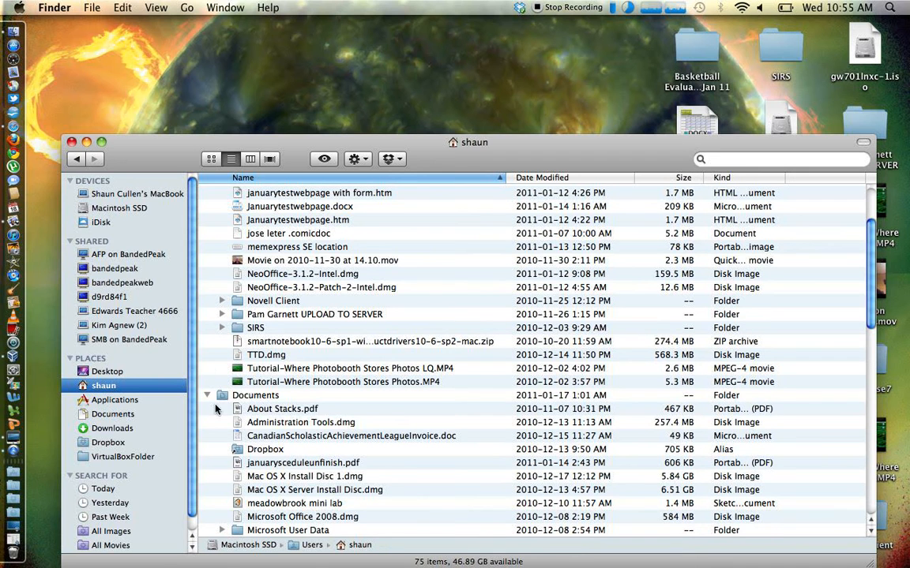
{"action": "left_click", "coordinate": [207, 395]}
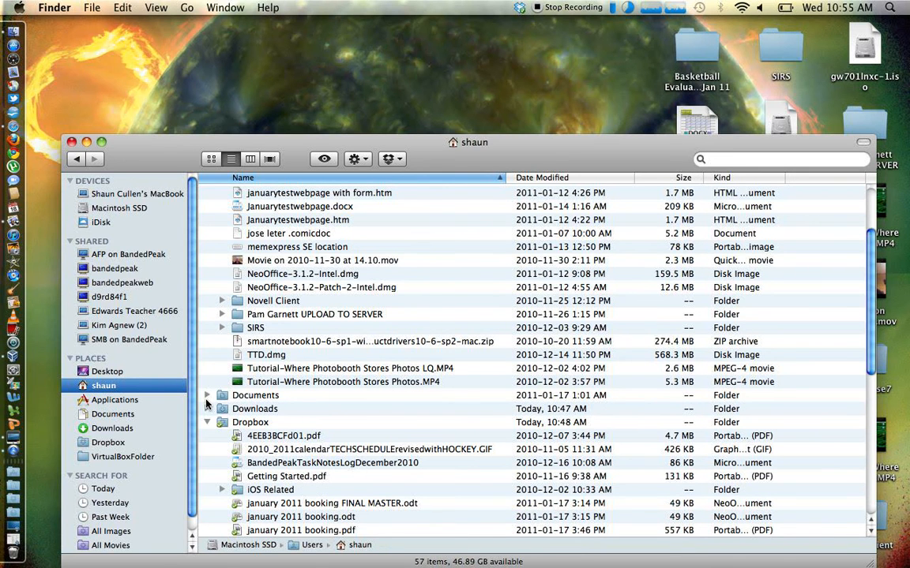
{"action": "double_click", "coordinate": [246, 423]}
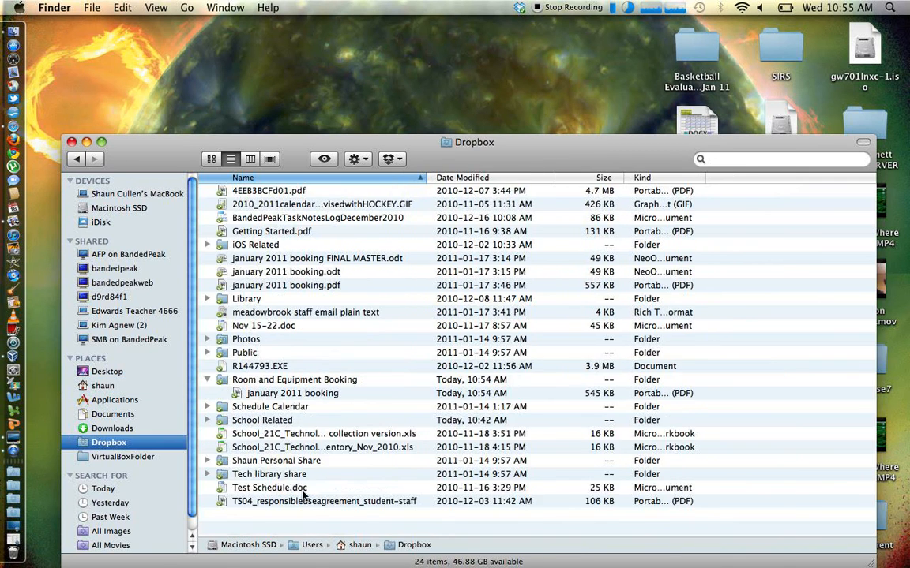
- Make an alias of january 2011 booking and place it on the desktop beside the Basketball Evaluations folder
{"action": "left_click", "coordinate": [269, 394]}
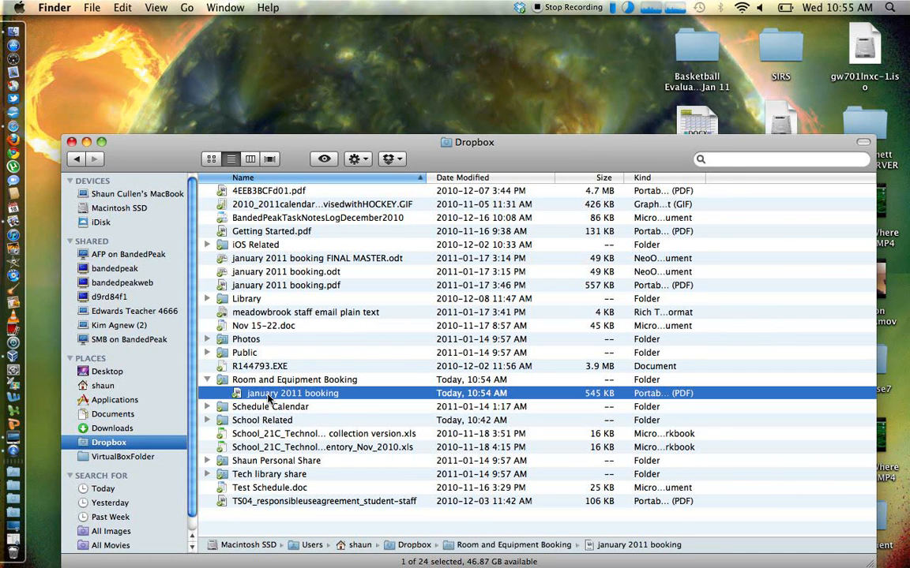
{"action": "right_click", "coordinate": [269, 394]}
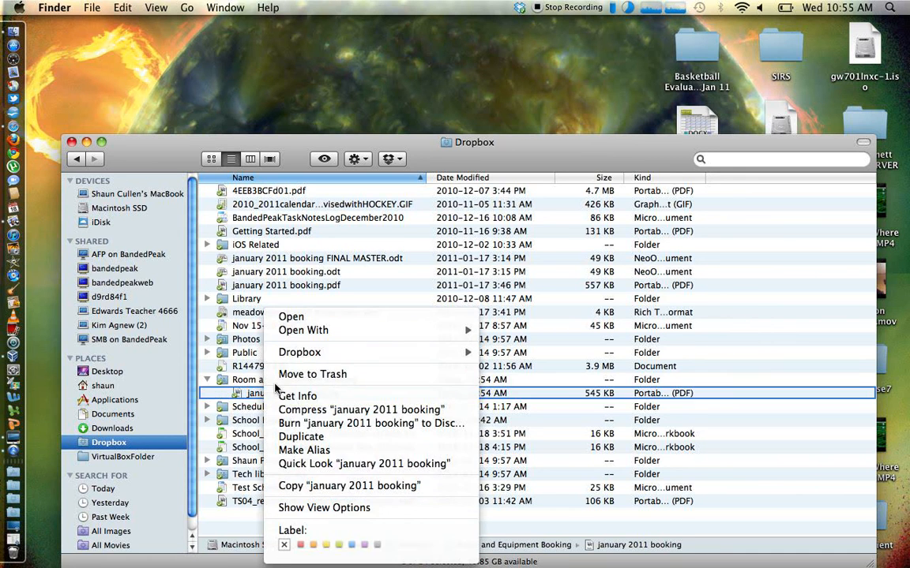
{"action": "left_click", "coordinate": [304, 451]}
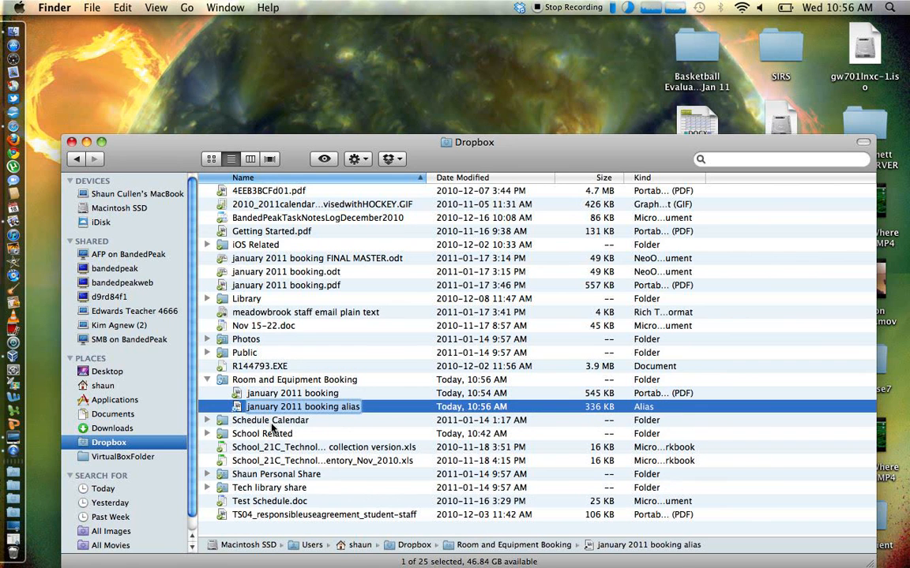
{"action": "left_click", "coordinate": [255, 392]}
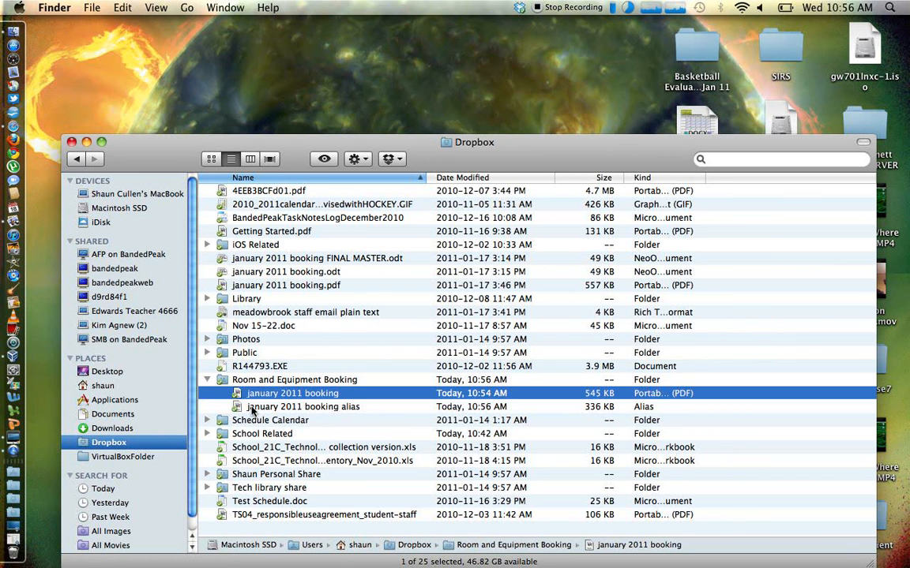
{"action": "left_click_drag", "start_coordinate": [252, 405], "coordinate": [568, 88]}
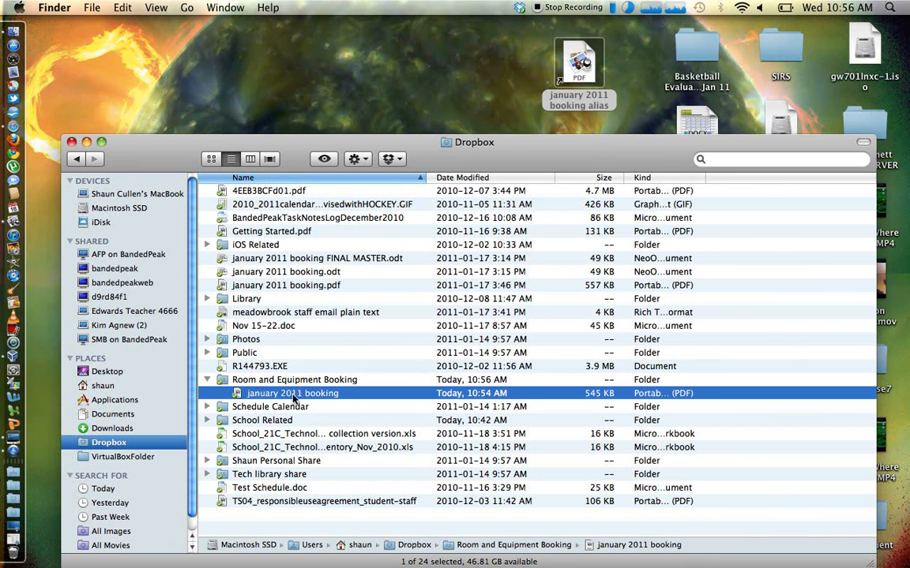
{"action": "left_click_drag", "start_coordinate": [590, 49], "coordinate": [627, 38]}
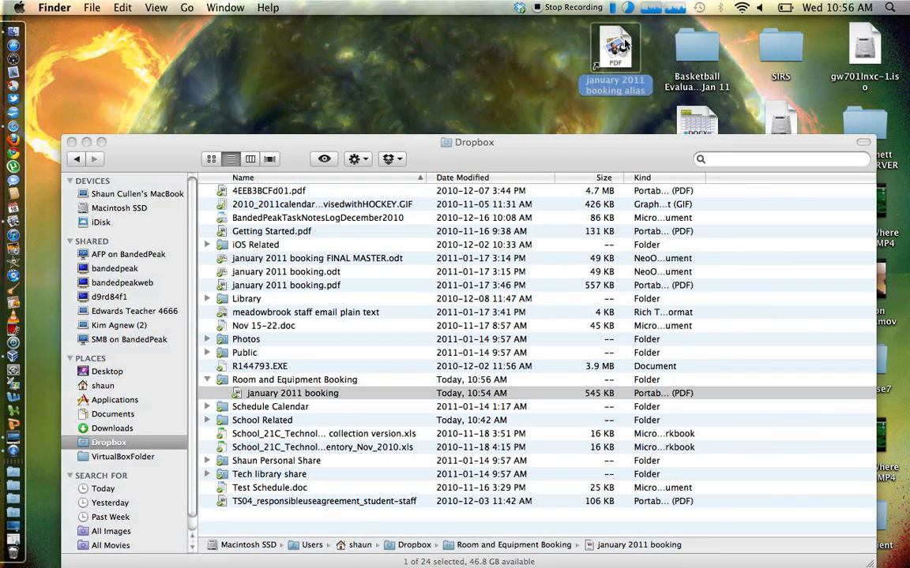
{"action": "left_click", "coordinate": [537, 98]}
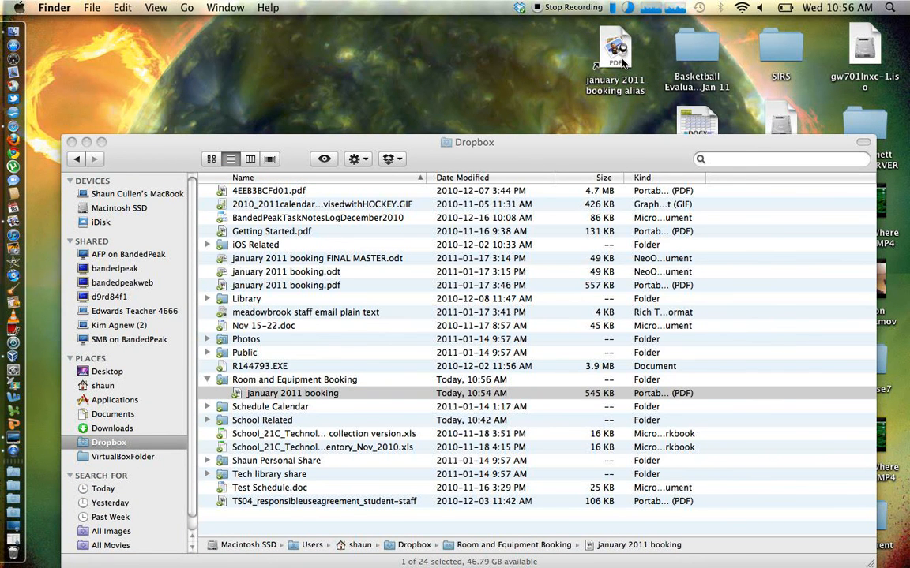
- Test the desktop alias by opening the booking PDF and viewing the January 18, Day 6 bookings, and quit Preview
{"action": "double_click", "coordinate": [621, 61]}
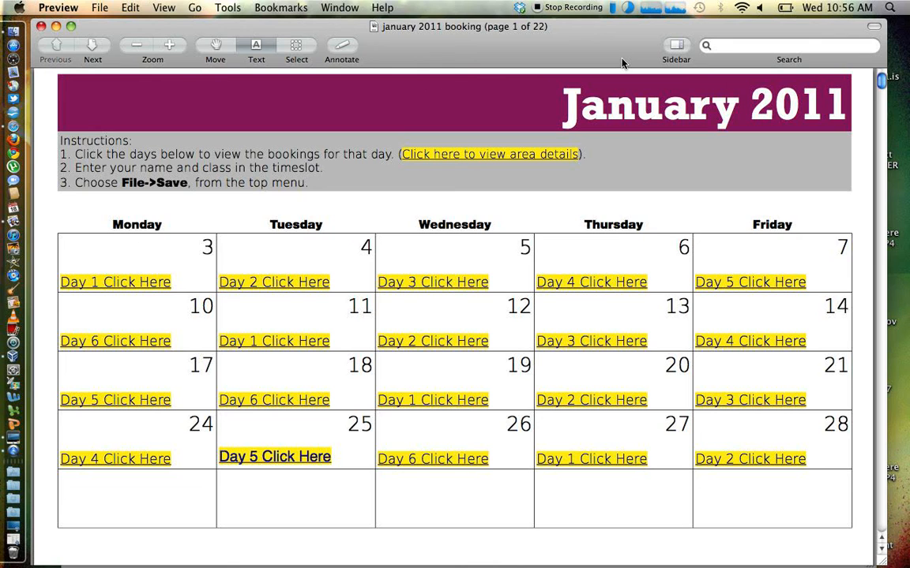
{"action": "left_click", "coordinate": [249, 399]}
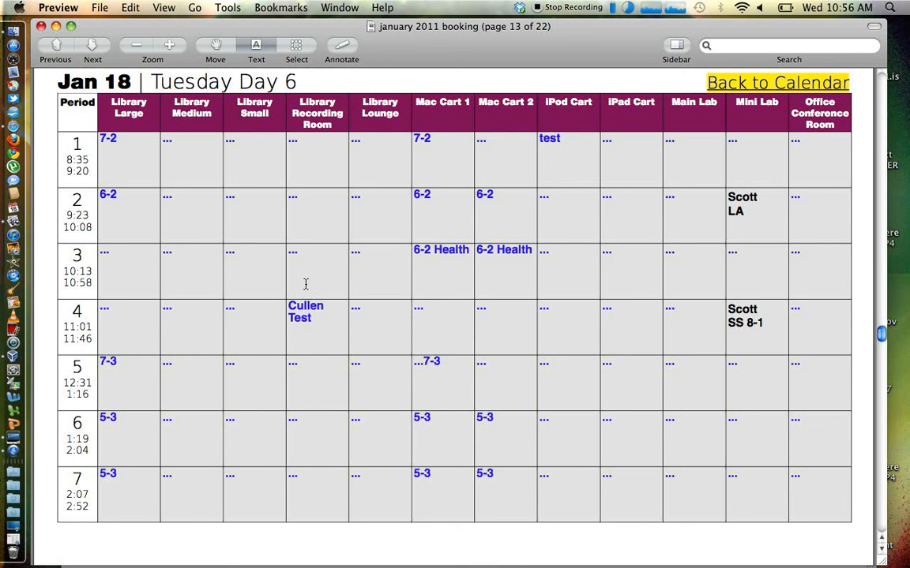
{"action": "left_click", "coordinate": [41, 27]}
{"action": "left_click", "coordinate": [55, 7]}
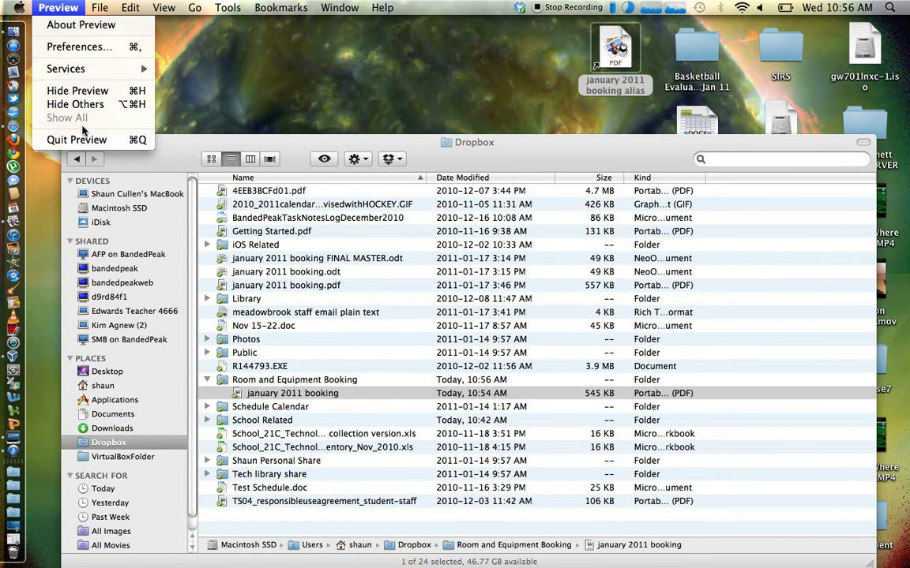
{"action": "left_click", "coordinate": [79, 135]}
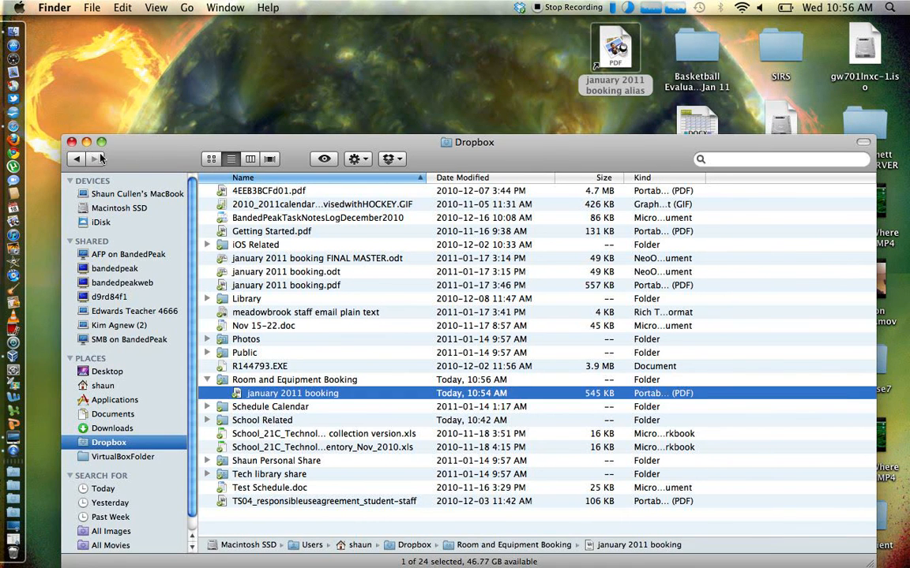
- Close the Dropbox folder window and reopen the booking PDF from the desktop alias at January 18, Day 6
{"action": "left_click", "coordinate": [71, 142]}
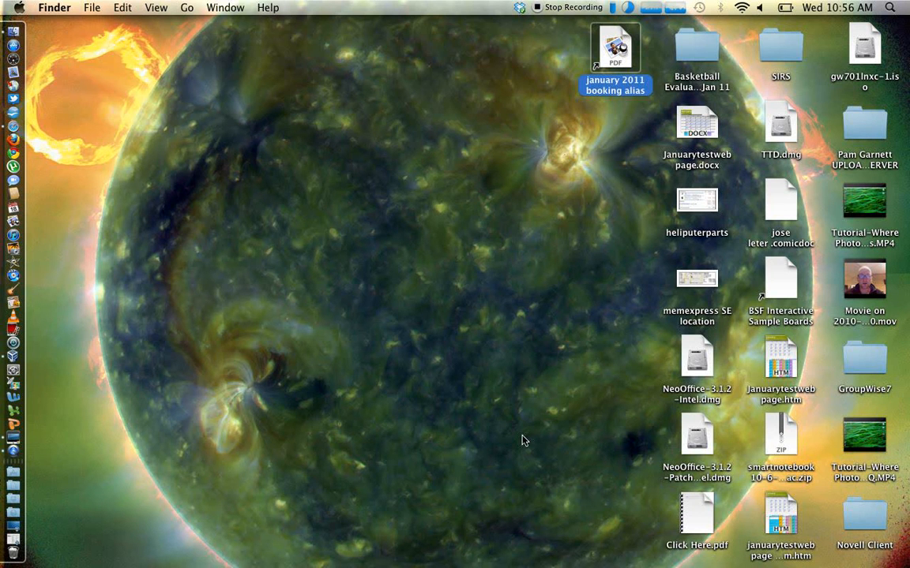
{"action": "double_click", "coordinate": [619, 65]}
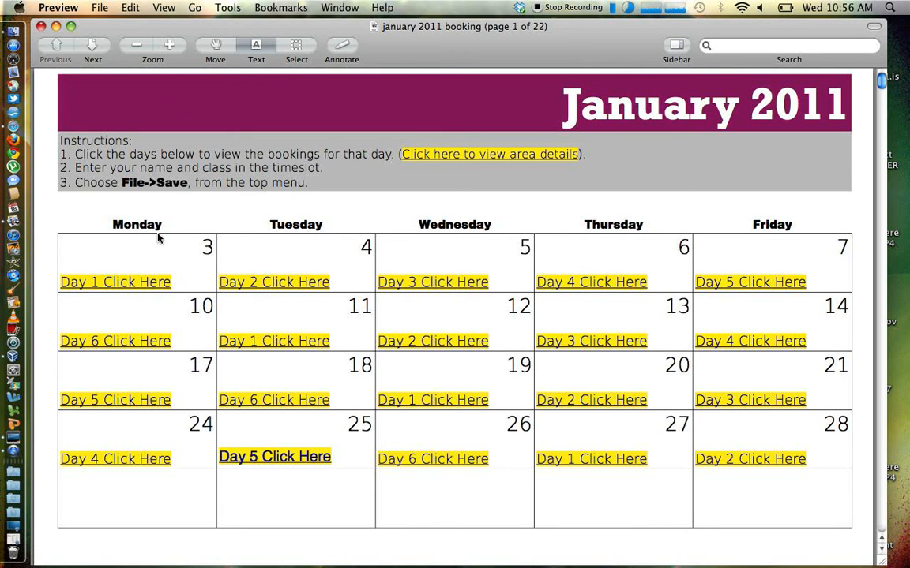
{"action": "left_click", "coordinate": [282, 399]}
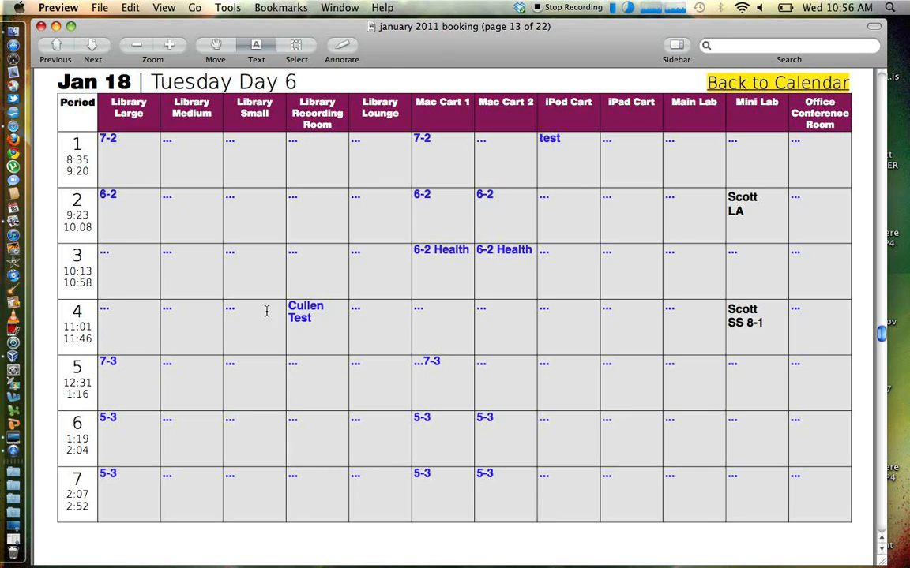
- Book the Library Recording Room for period 5 on January 18 with the teacher's surname and "Test 2"
{"action": "left_click", "coordinate": [296, 367]}
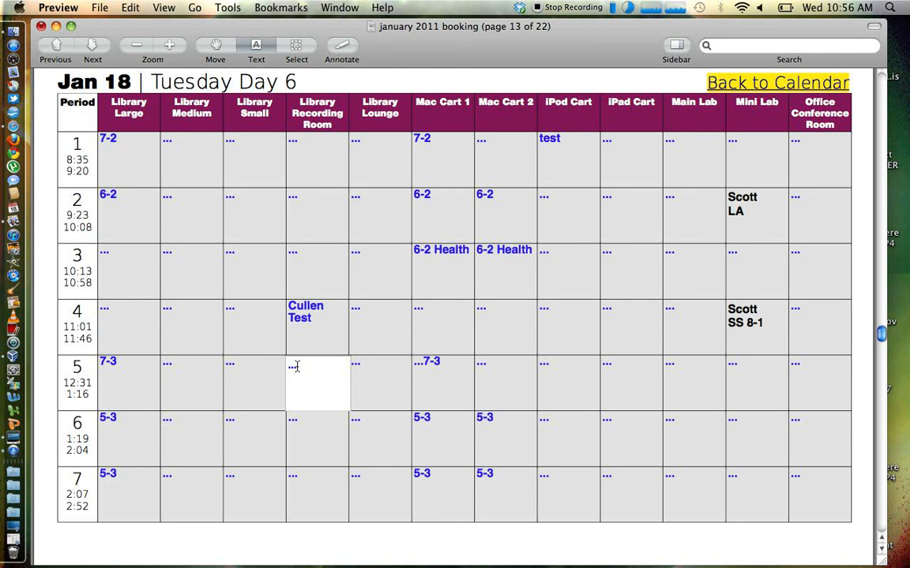
{"action": "double_click", "coordinate": [294, 367]}
{"action": "type", "text": "Cull"}
{"action": "key", "text": "BackSpace"}
{"action": "key", "text": "BackSpace"}
{"action": "key", "text": "BackSpace"}
{"action": "type", "text": "ullen TEst"}
{"action": "key", "text": "BackSpace"}
{"action": "key", "text": "BackSpace"}
{"action": "key", "text": "BackSpace"}
{"action": "type", "text": "est 2"}
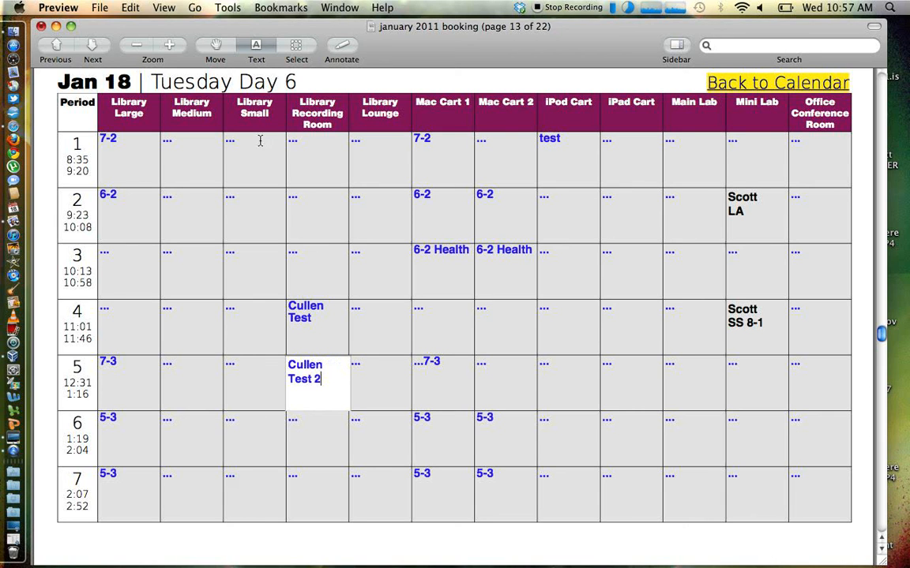
{"action": "left_click", "coordinate": [267, 112]}
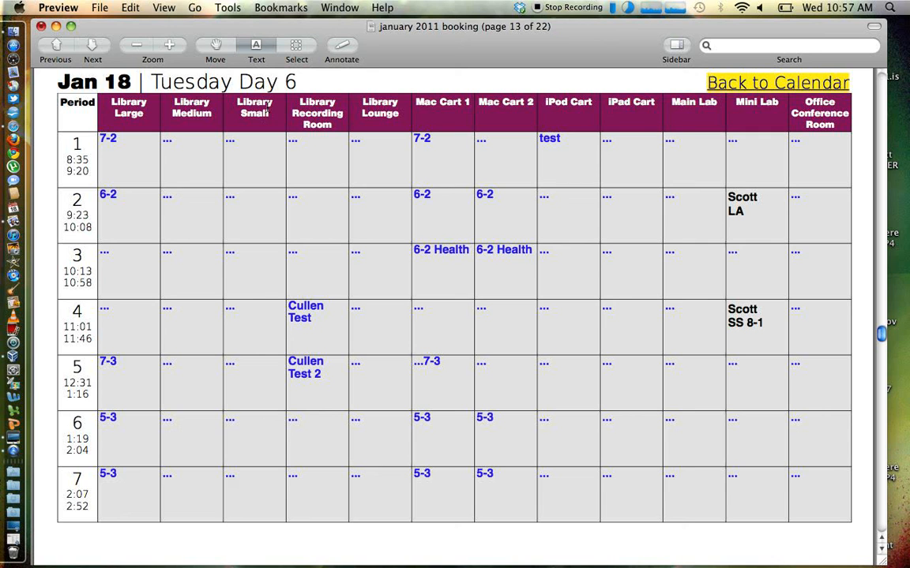
- Save the PDF over january 2011 booking in the Room and Equipment Booking folder, and quit Preview
{"action": "left_click", "coordinate": [100, 7]}
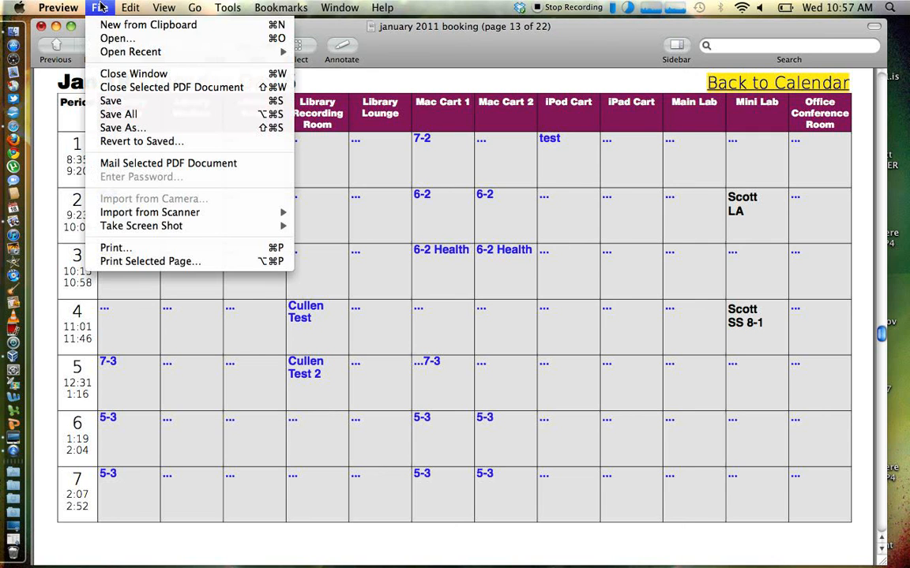
{"action": "left_click", "coordinate": [110, 128]}
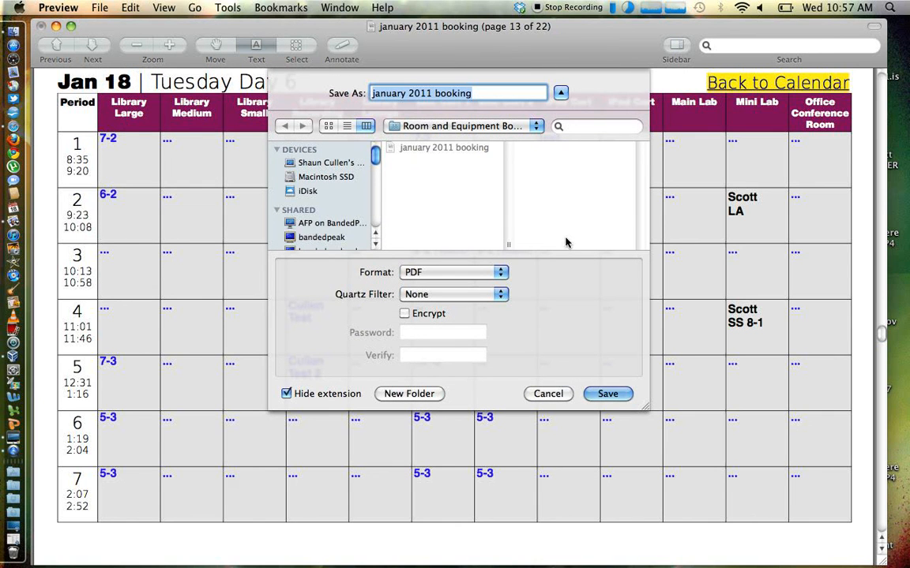
{"action": "left_click", "coordinate": [607, 394]}
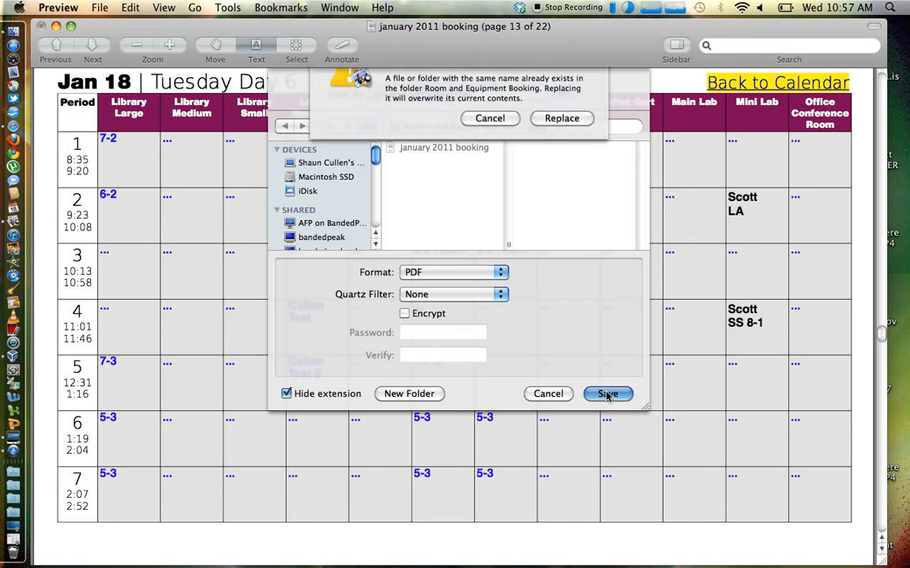
{"action": "left_click", "coordinate": [573, 154]}
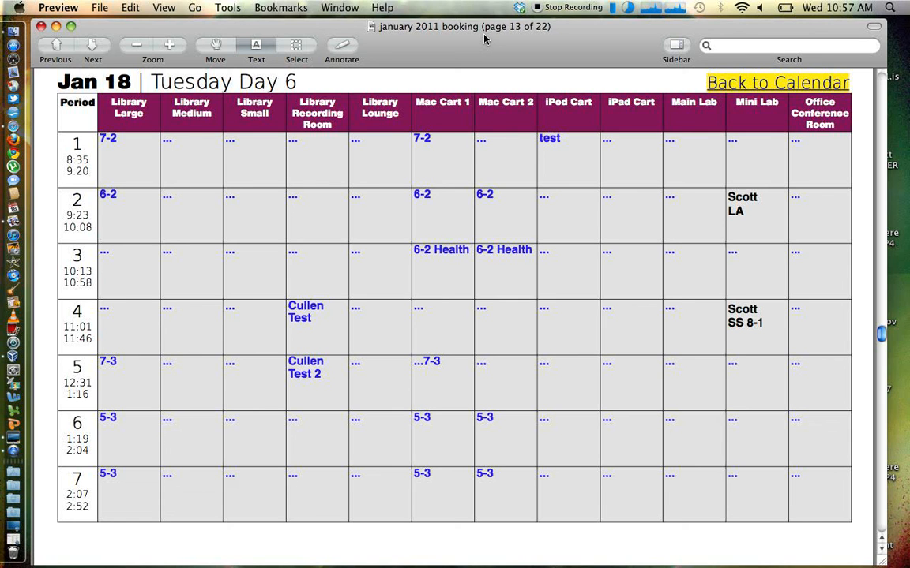
{"action": "left_click", "coordinate": [41, 26]}
{"action": "left_click", "coordinate": [55, 7]}
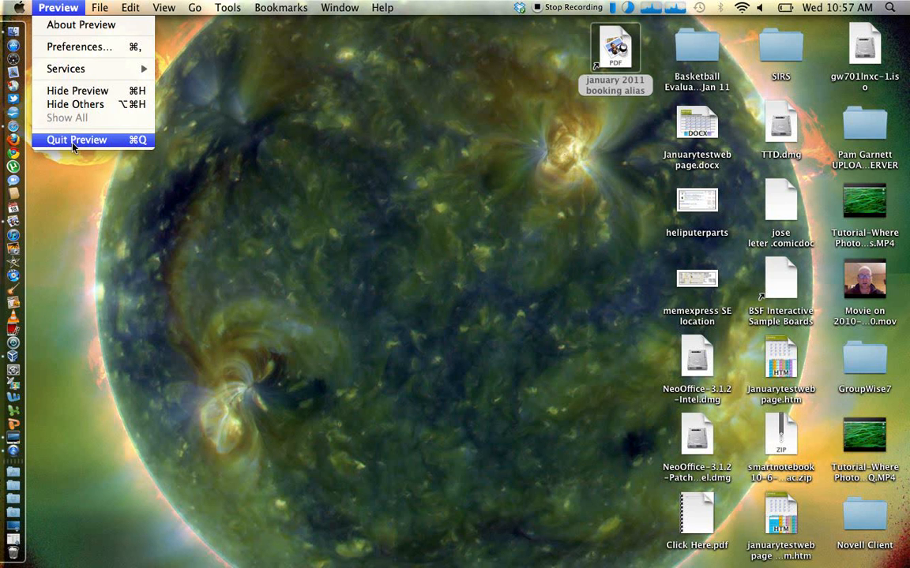
{"action": "left_click", "coordinate": [73, 140]}
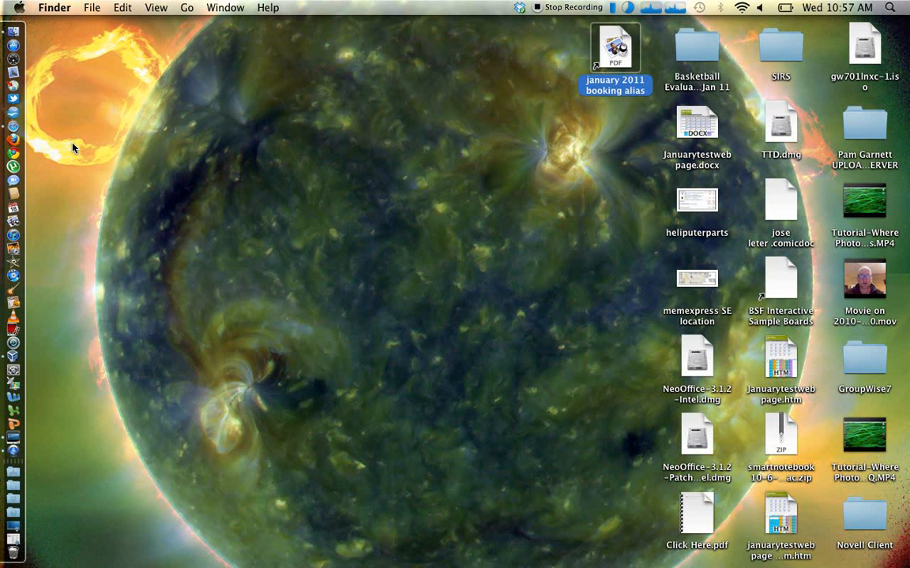